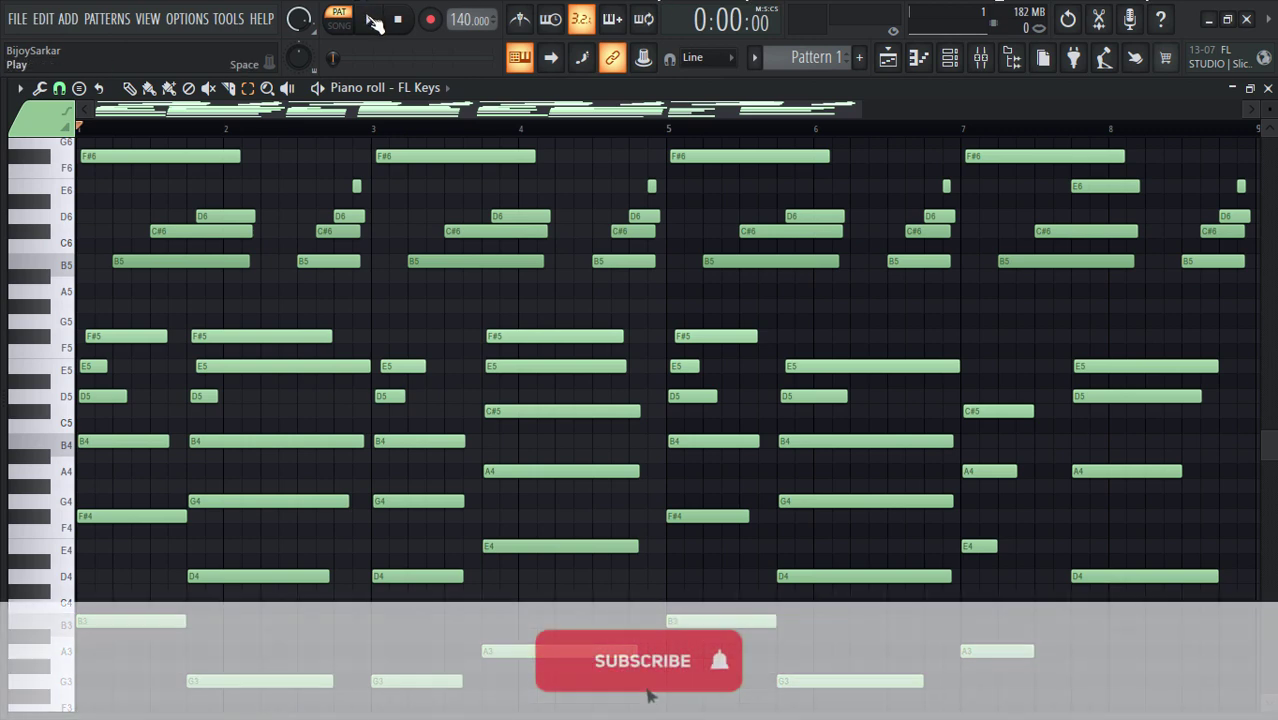
pyautogui.click(368, 19)
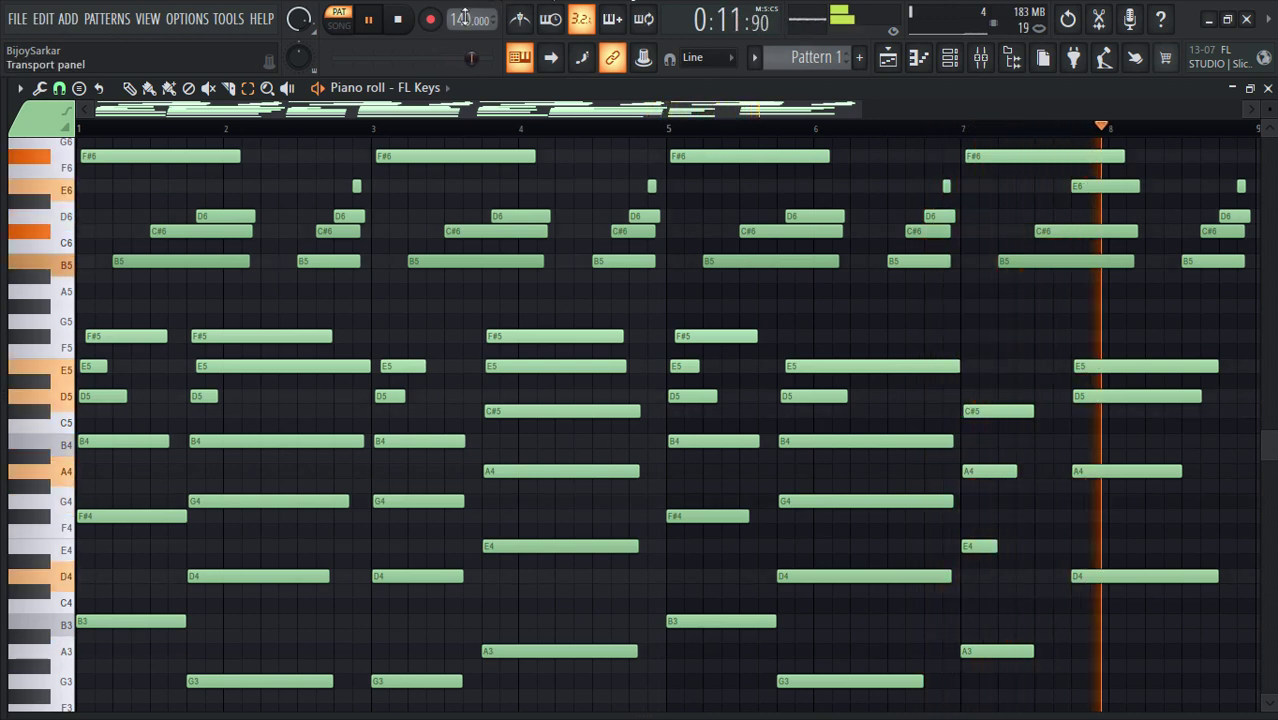
# Step: Stop playback and open the master mixer, moved lower and to the right
pyautogui.click(398, 22)
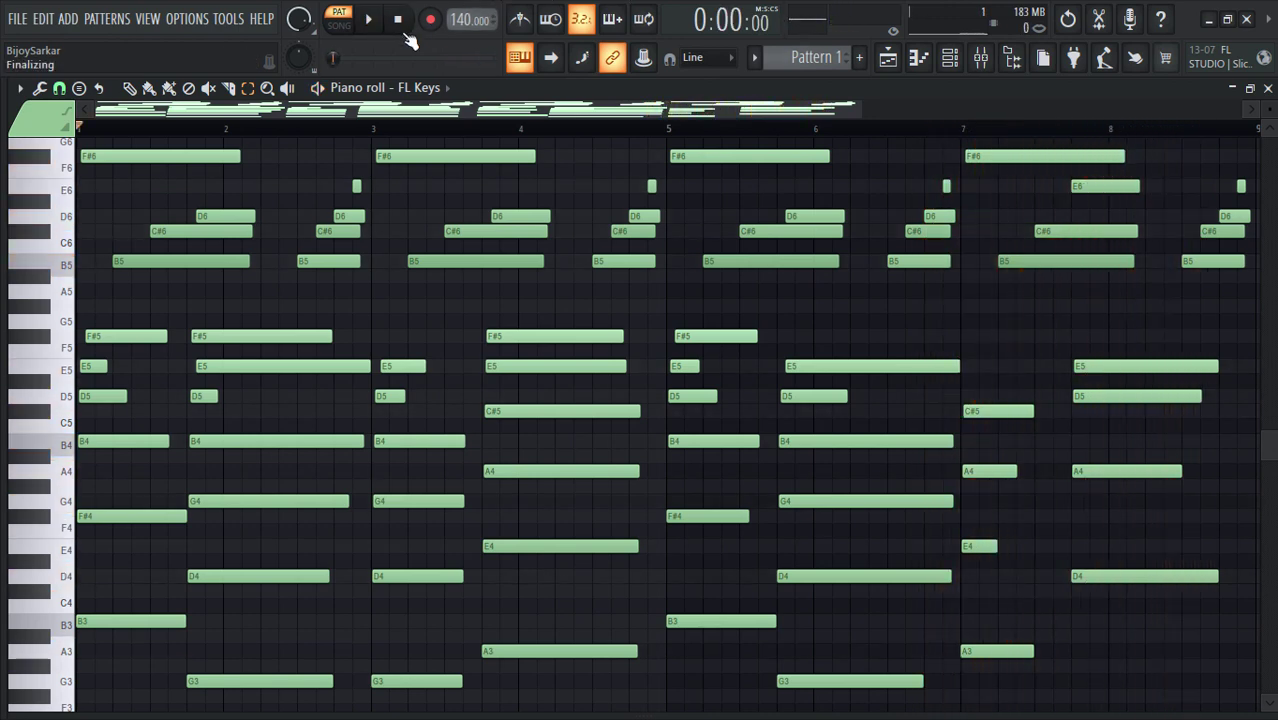
pyautogui.click(980, 57)
pyautogui.moveTo(563, 161); pyautogui.dragTo(669, 276)
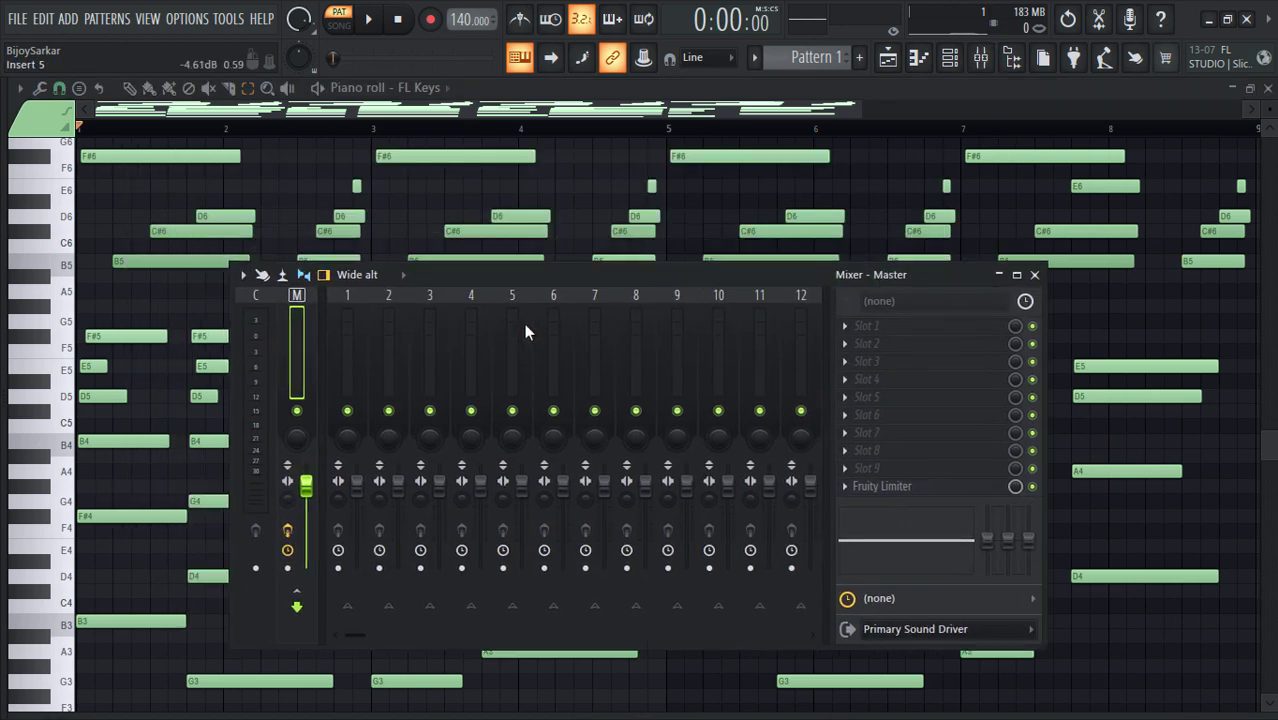
# Step: Show the channel rack and the FL Keys Grand Piano settings, arranged beside the mixer
pyautogui.click(950, 57)
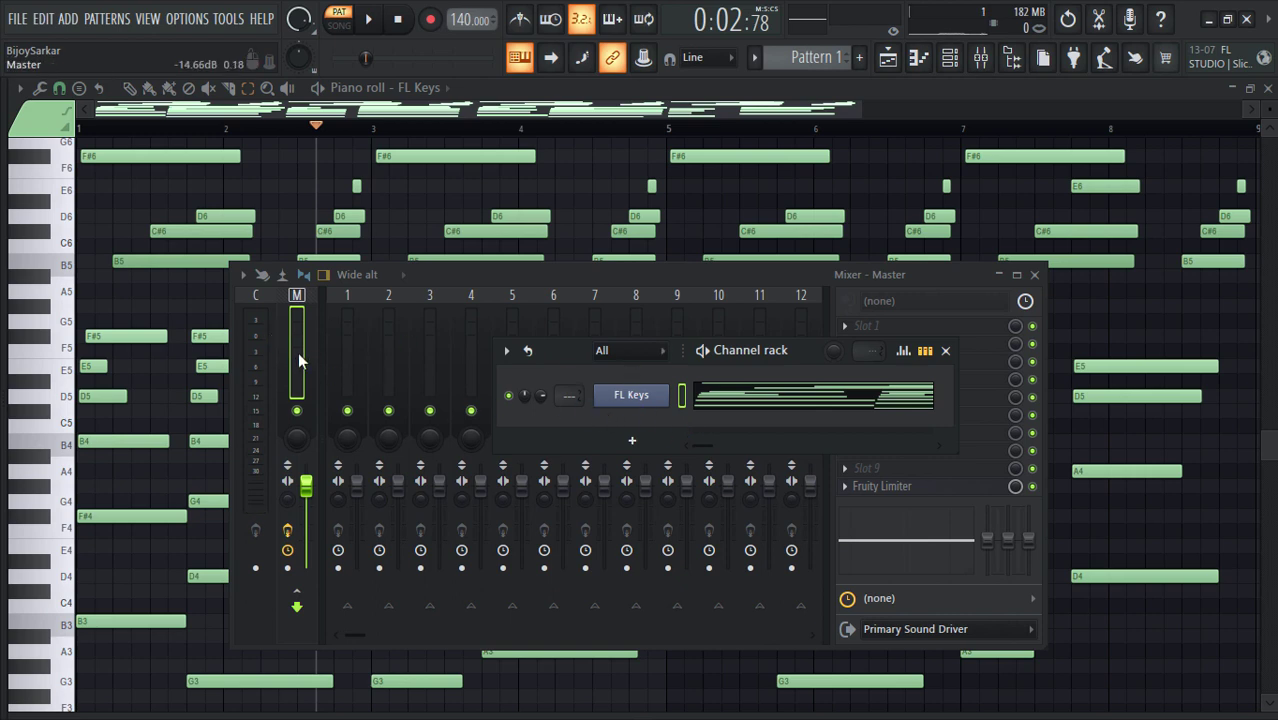
pyautogui.click(945, 350)
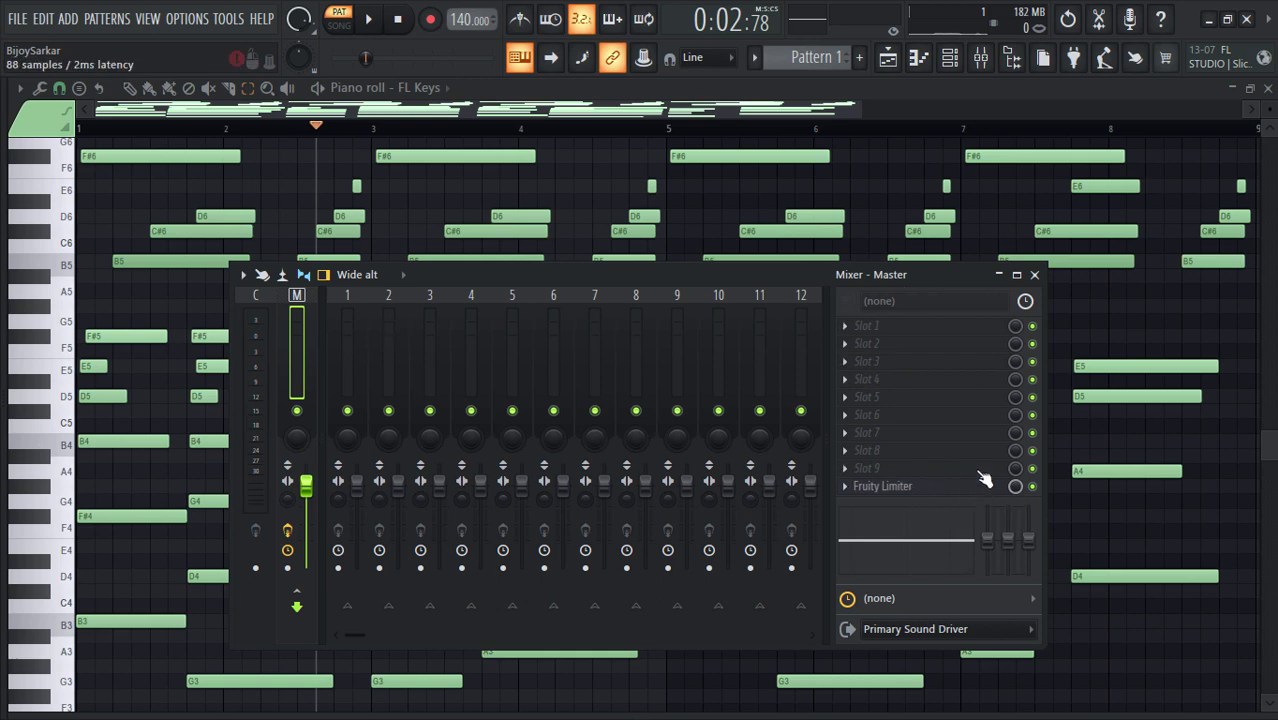
pyautogui.click(950, 57)
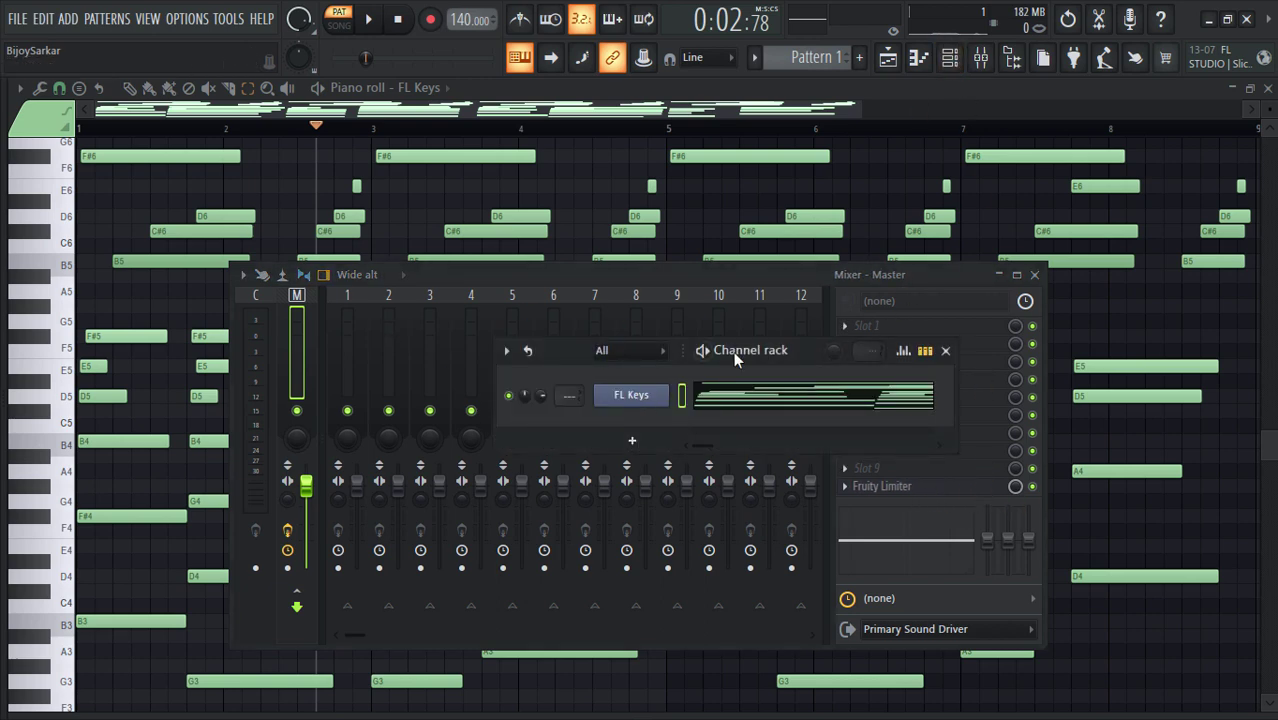
pyautogui.moveTo(777, 349); pyautogui.dragTo(681, 277)
pyautogui.click(535, 322)
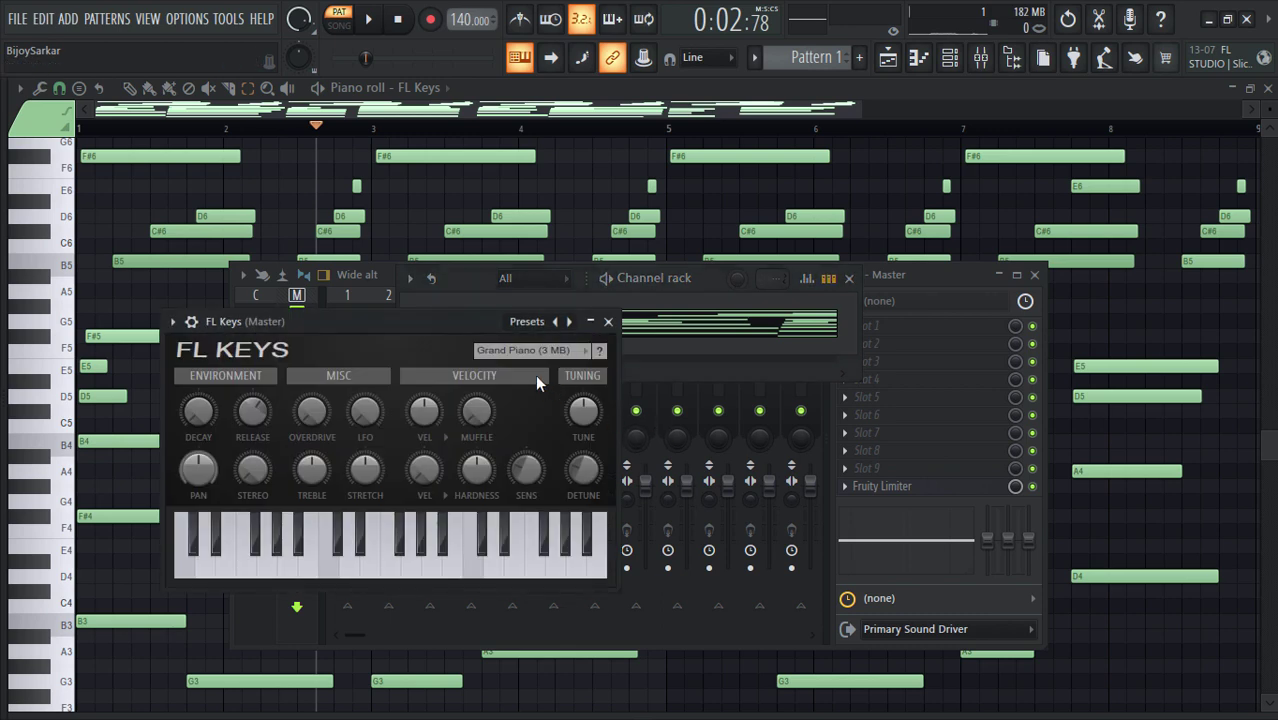
pyautogui.moveTo(432, 321); pyautogui.dragTo(975, 342)
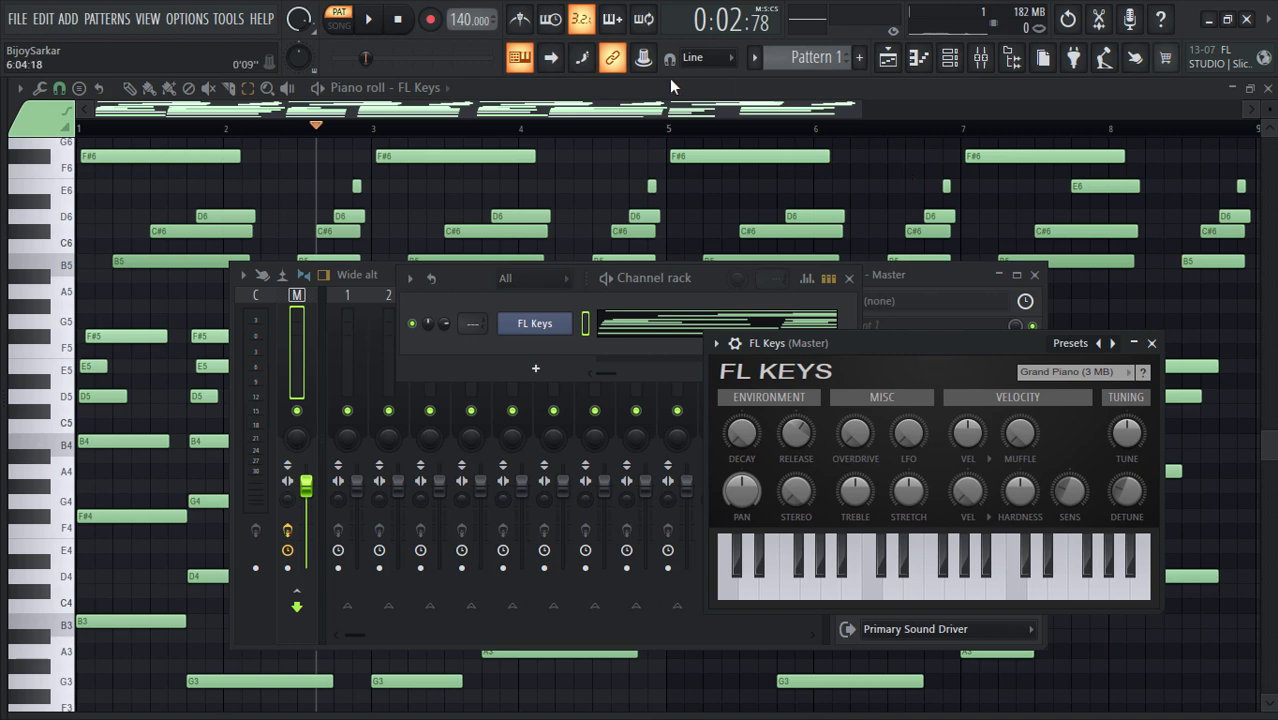
# Step: Bring the piano roll forward and zoom in closely on the melody's opening notes
pyautogui.click(660, 117)
pyautogui.scroll(3, 1268, 117)
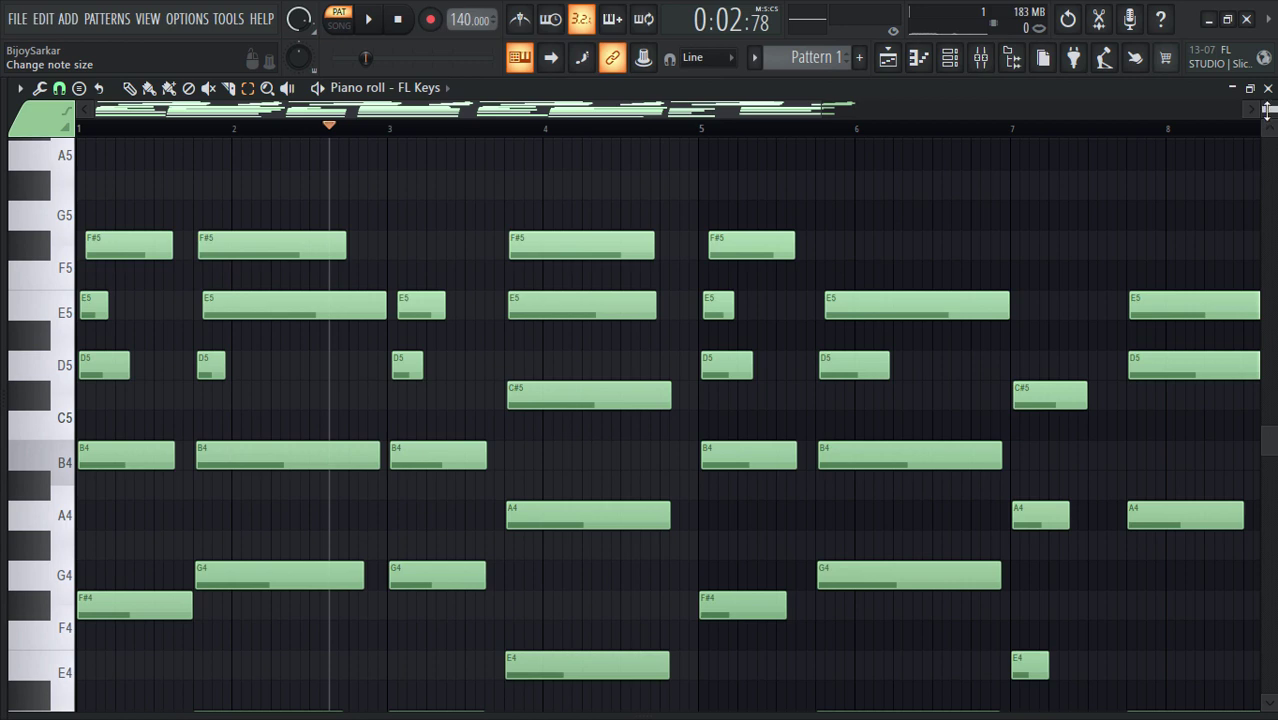
pyautogui.scroll(-1, 813, 118)
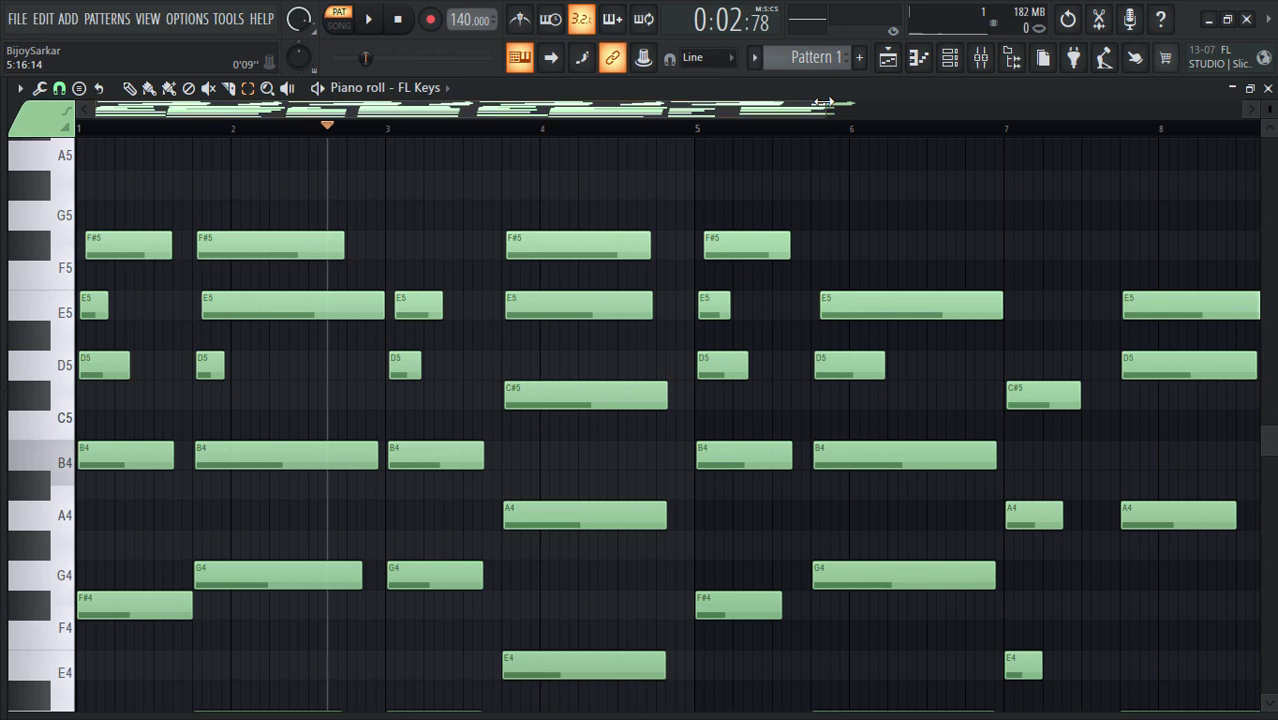
pyautogui.moveTo(816, 103); pyautogui.dragTo(163, 107)
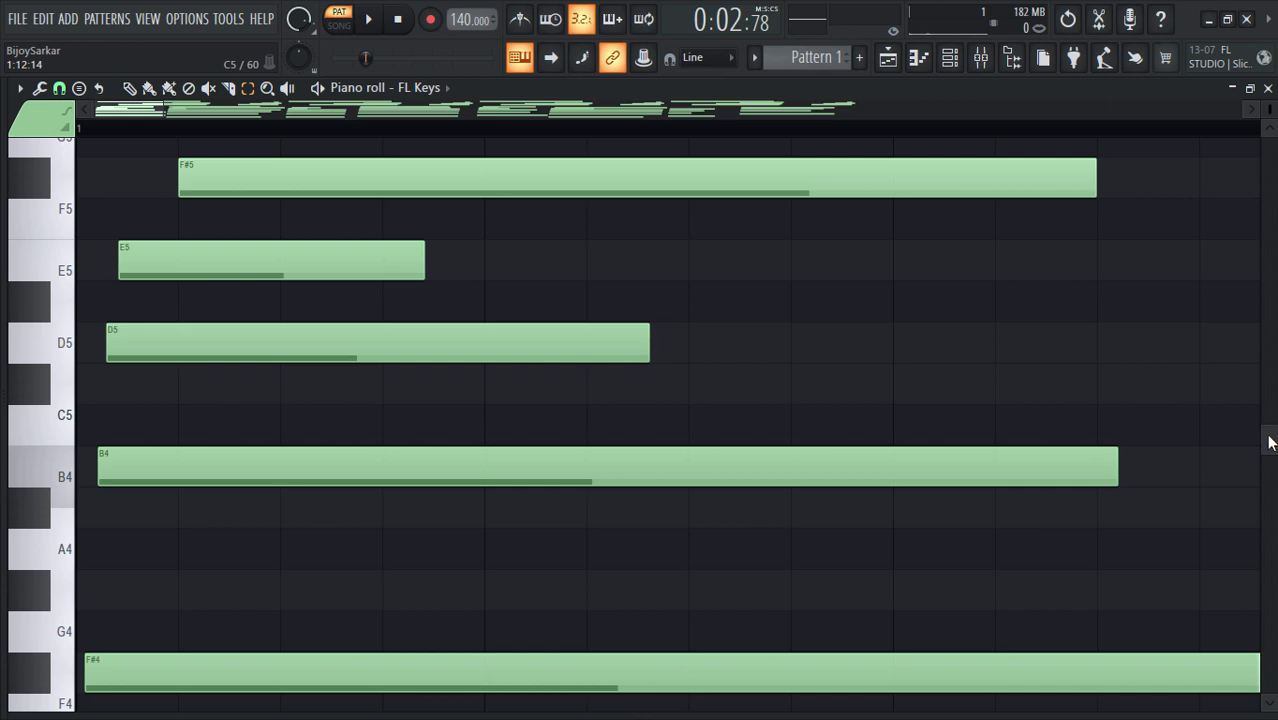
pyautogui.scroll(-6, 1268, 443)
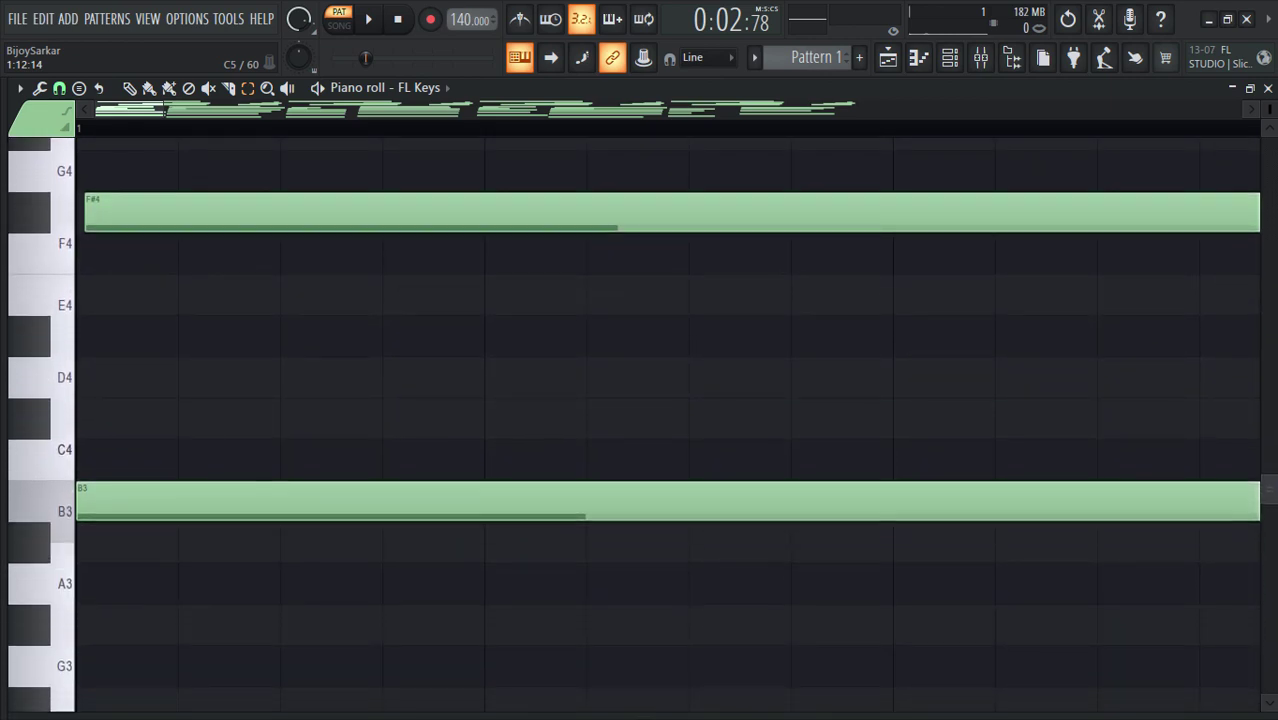
pyautogui.scroll(4, 163, 108)
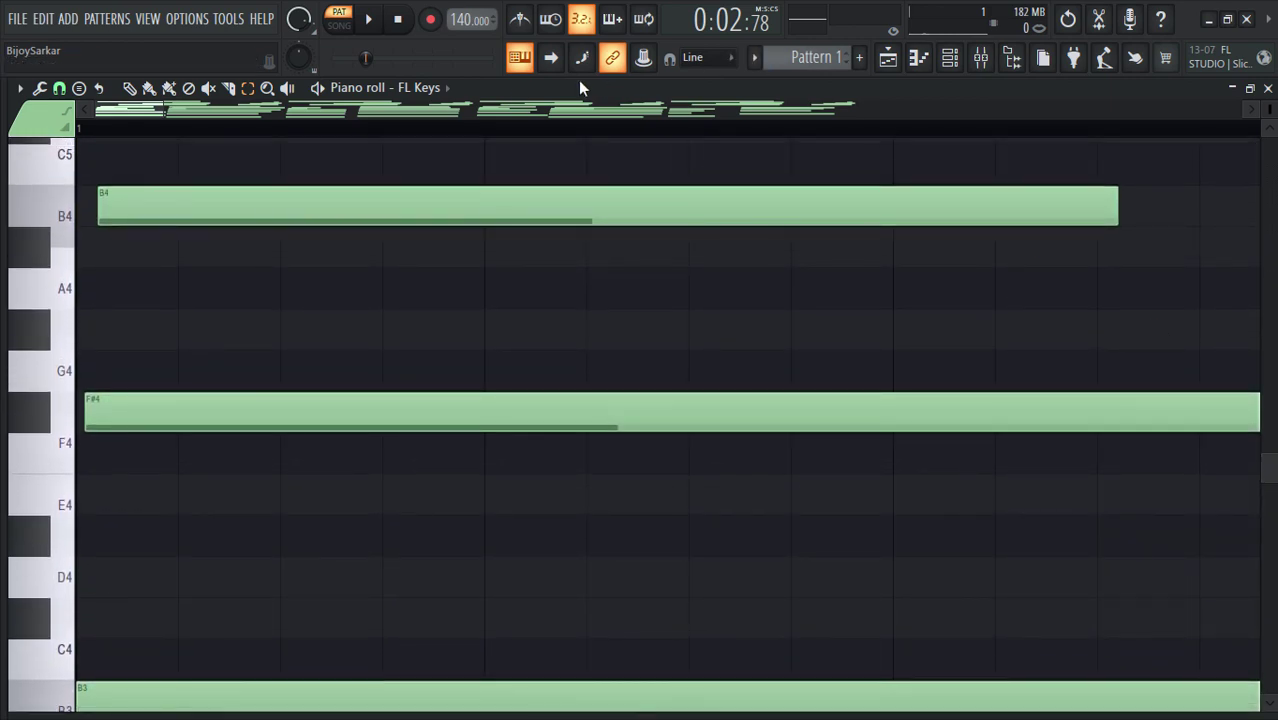
pyautogui.moveTo(163, 112); pyautogui.dragTo(134, 112)
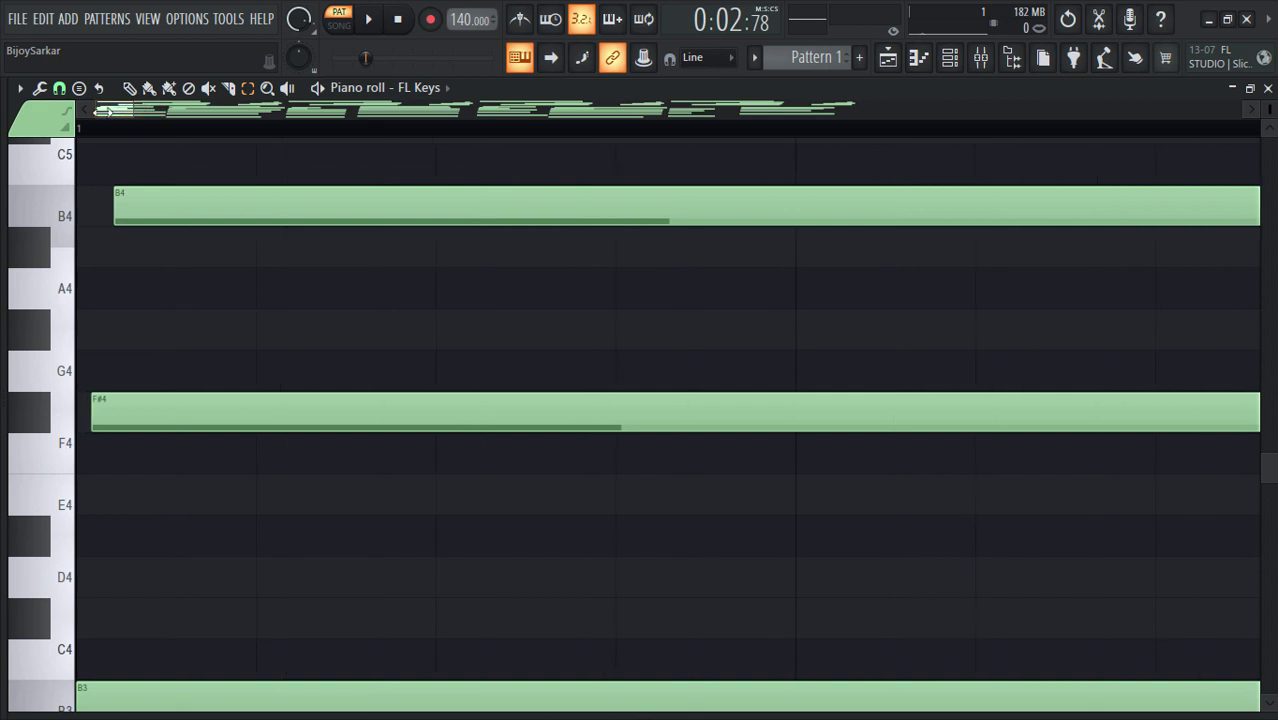
pyautogui.scroll(-1, 1270, 484)
pyautogui.moveTo(1268, 484); pyautogui.dragTo(1272, 425)
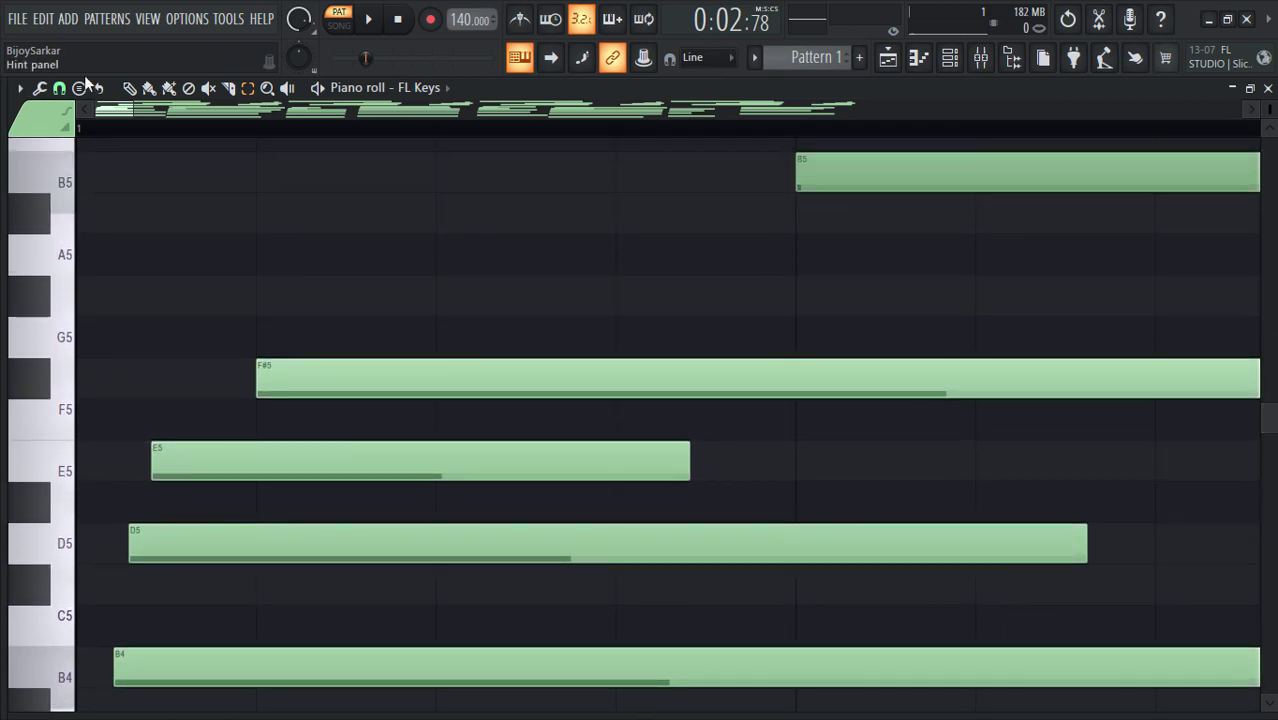
# Step: Try shifting the F#5 note earlier, then restore it to its original start
pyautogui.moveTo(385, 384)
pyautogui.mouseDown()
pyautogui.moveTo(261, 383)
pyautogui.moveTo(372, 381)
pyautogui.mouseUp()
pyautogui.click(38, 385)
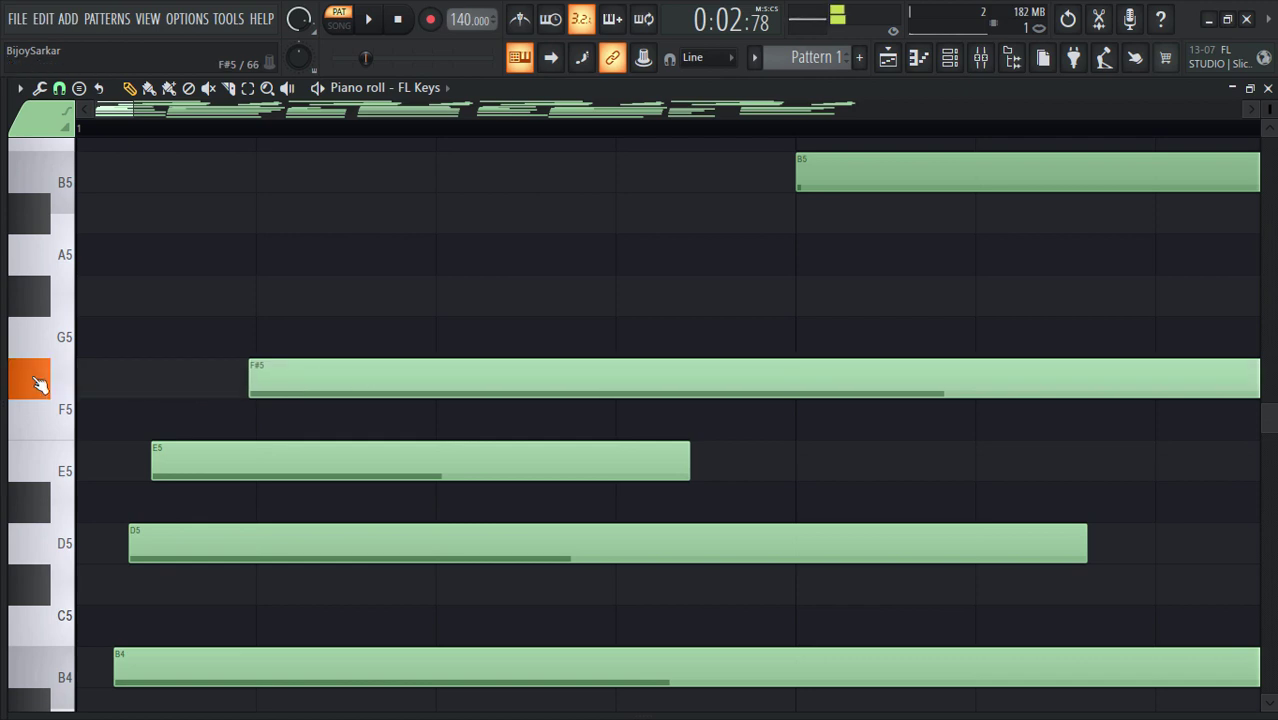
pyautogui.click(45, 460)
pyautogui.moveTo(314, 373)
pyautogui.mouseDown()
pyautogui.moveTo(340, 376)
pyautogui.moveTo(313, 376)
pyautogui.mouseUp()
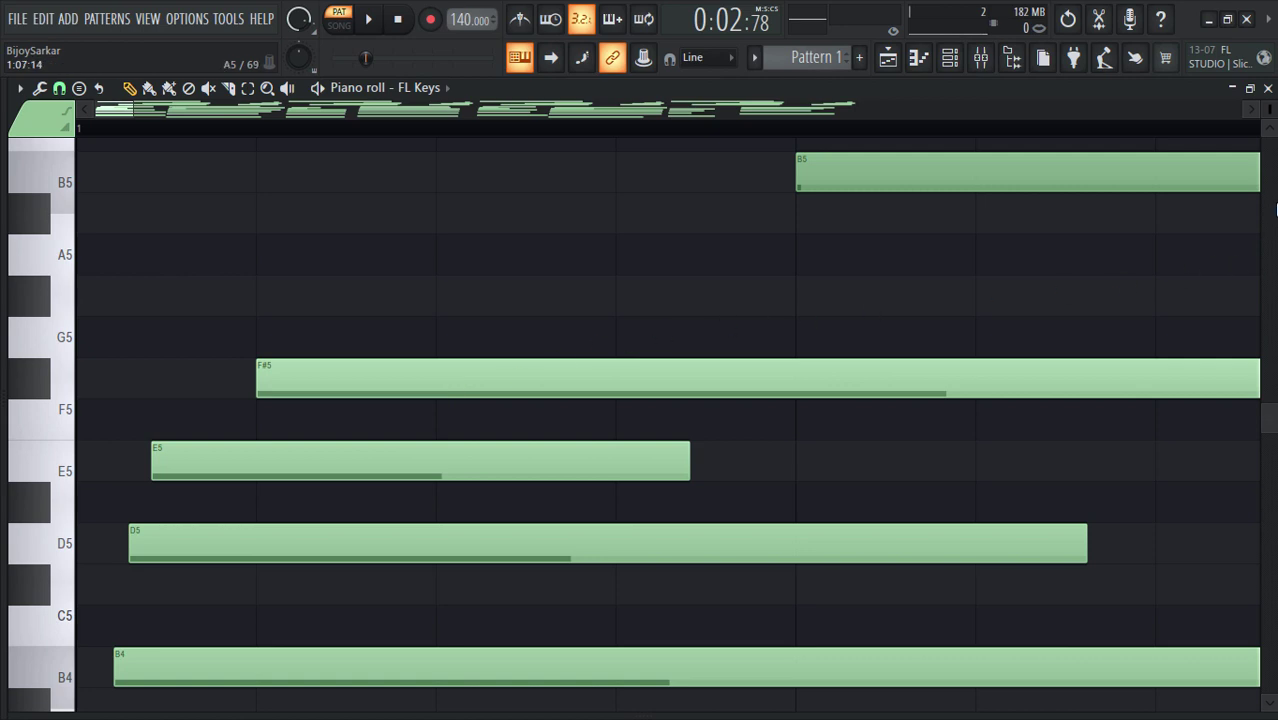
pyautogui.moveTo(1268, 415); pyautogui.dragTo(1268, 512)
pyautogui.scroll(10, 428, 285)
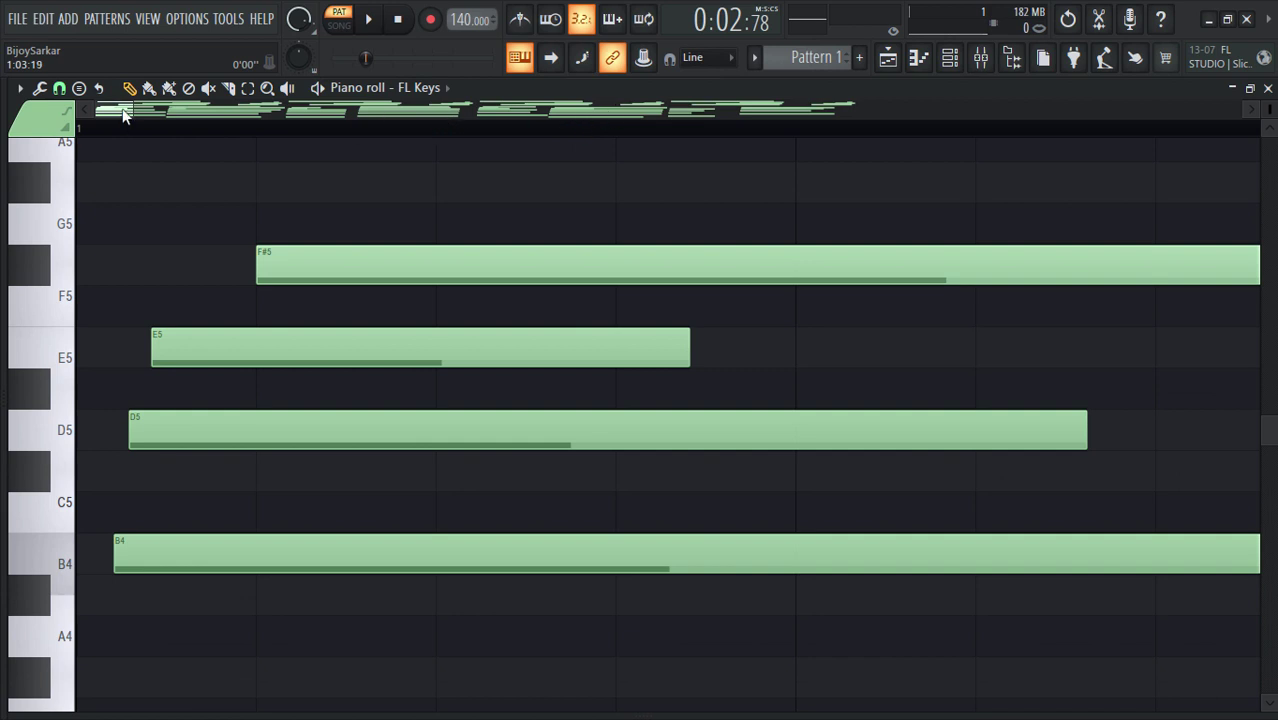
pyautogui.moveTo(135, 108); pyautogui.dragTo(256, 148)
pyautogui.scroll(-6, 342, 273)
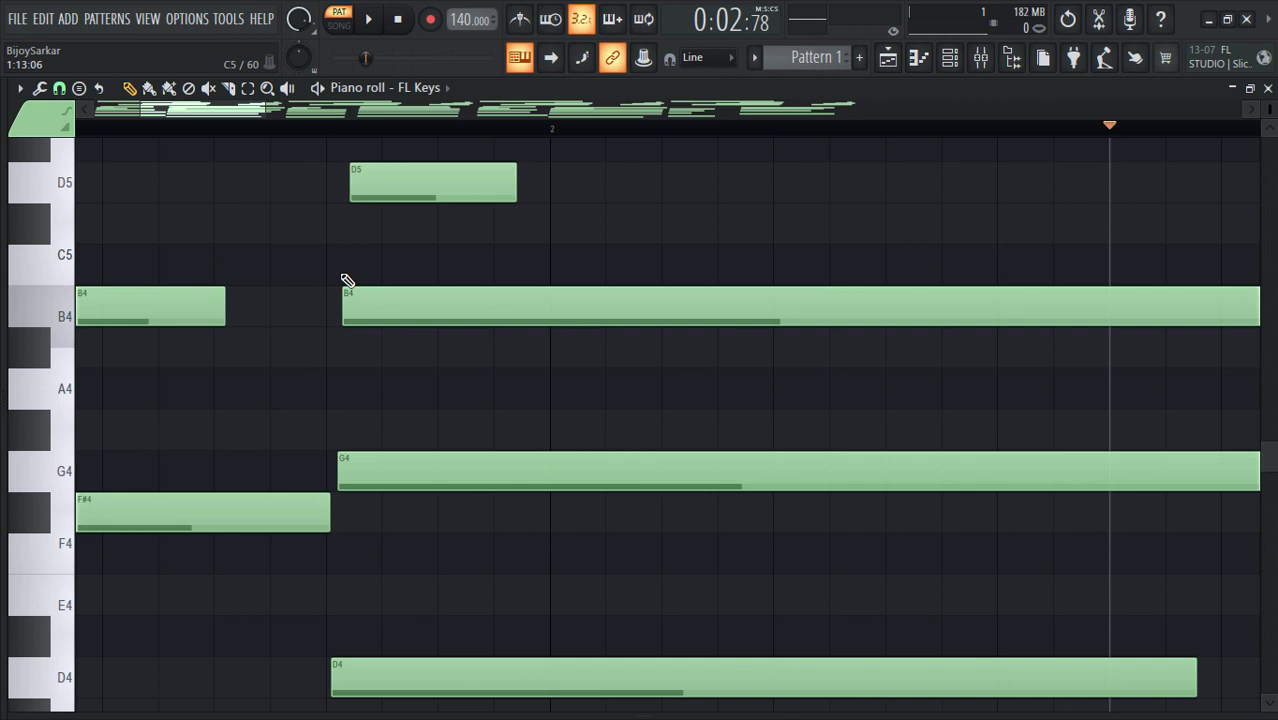
pyautogui.scroll(3, 342, 279)
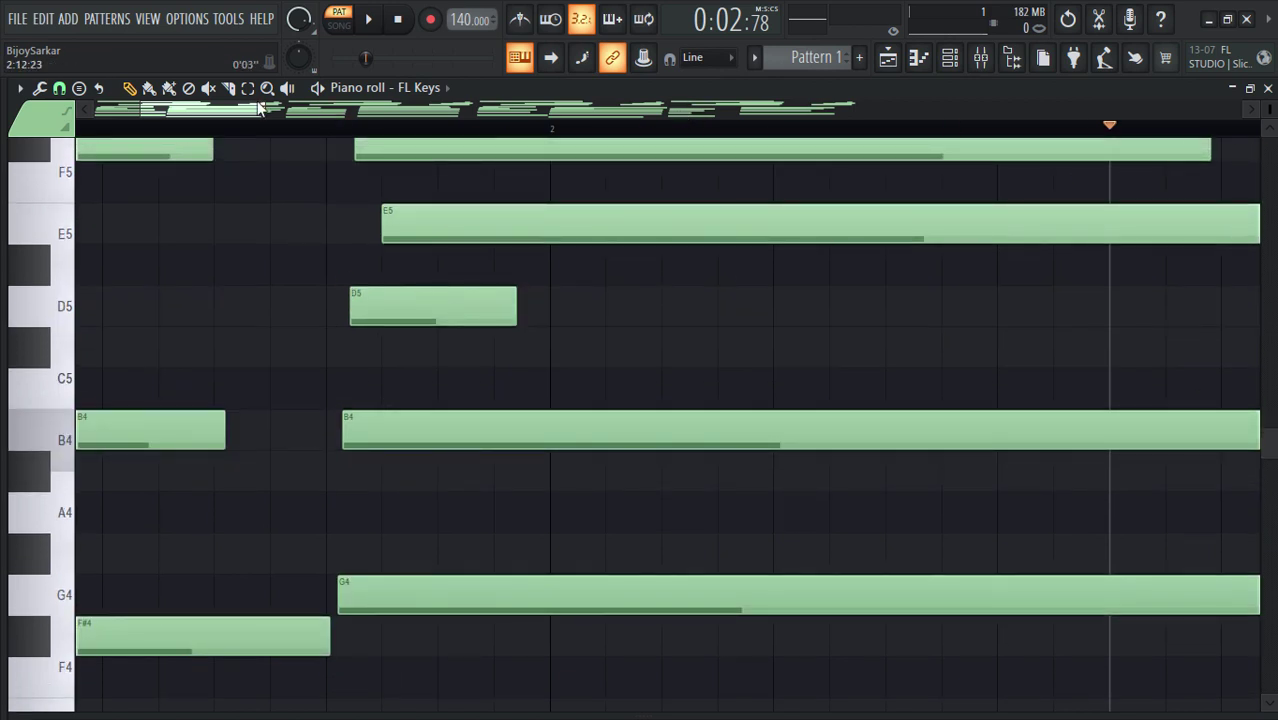
pyautogui.moveTo(260, 105); pyautogui.dragTo(205, 106)
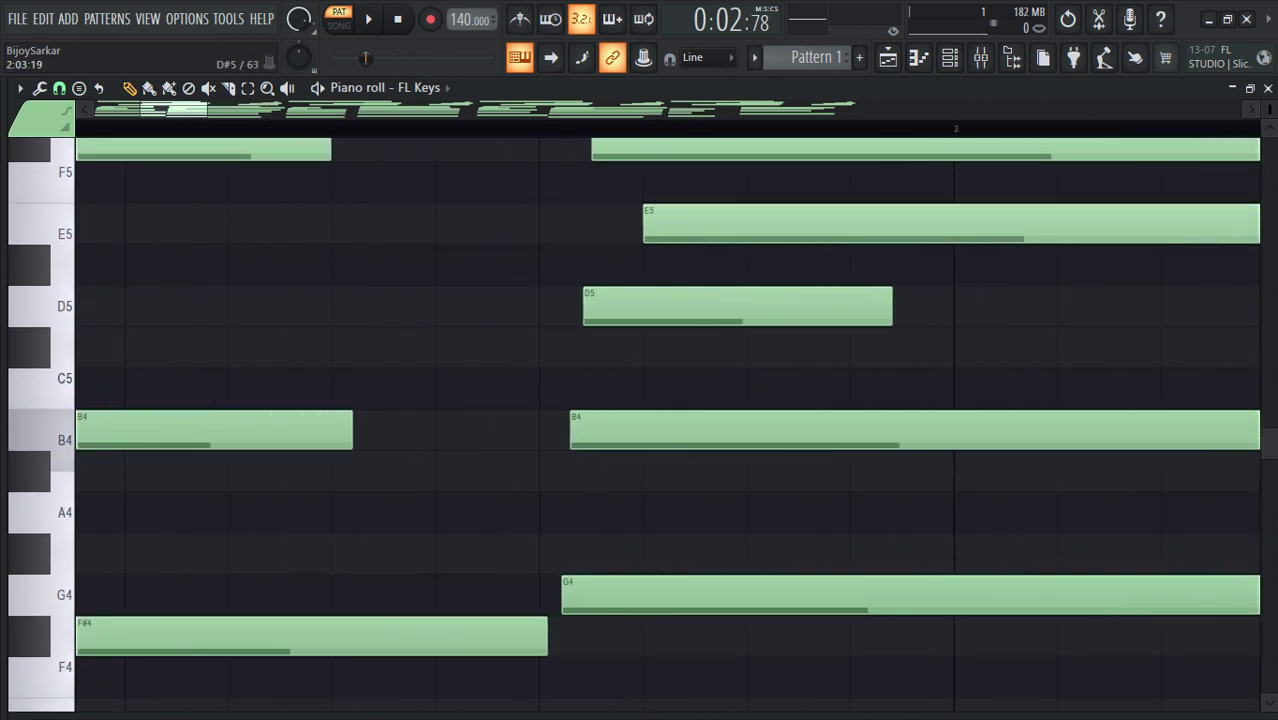
pyautogui.scroll(-12, 699, 602)
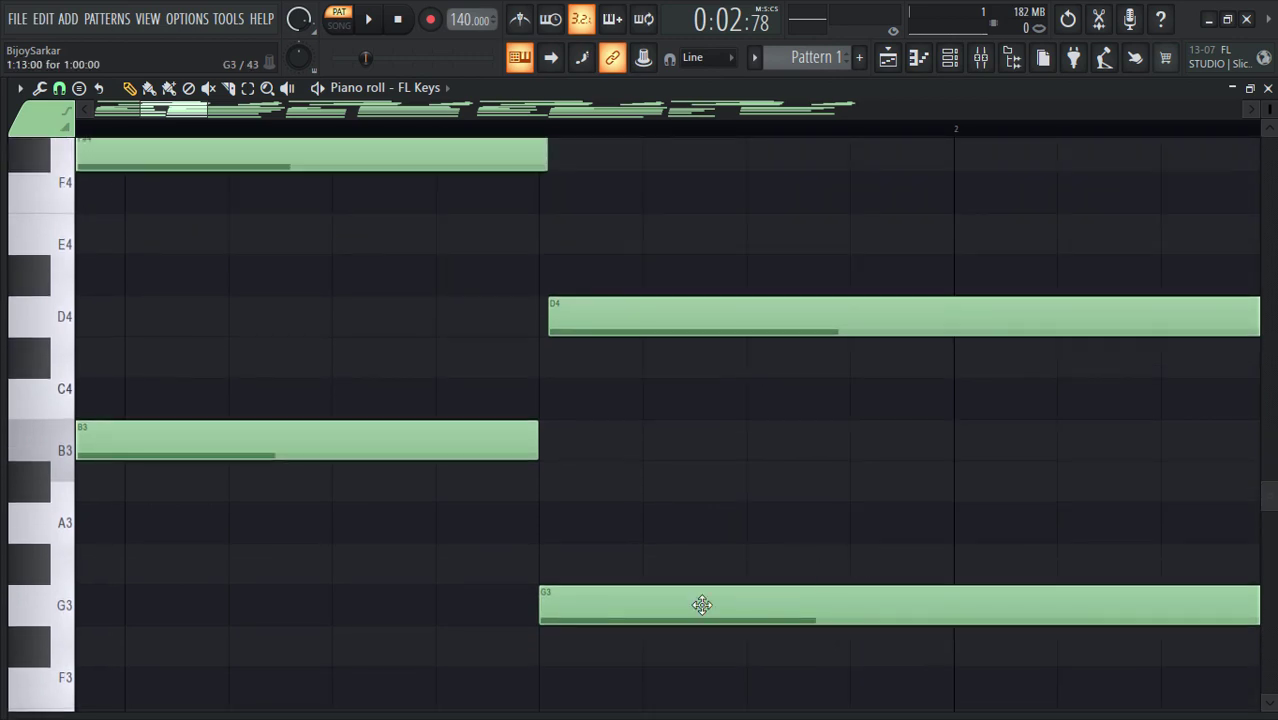
pyautogui.moveTo(1270, 500); pyautogui.dragTo(1270, 459)
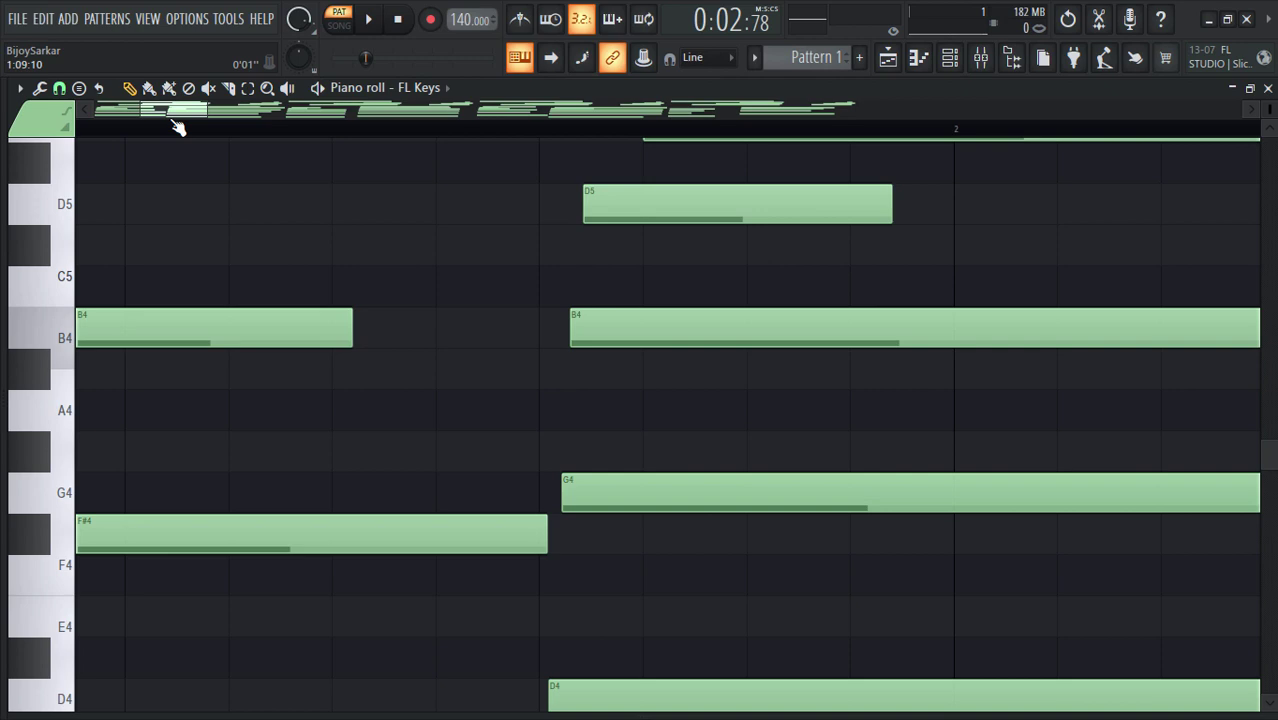
pyautogui.moveTo(175, 111); pyautogui.dragTo(191, 111)
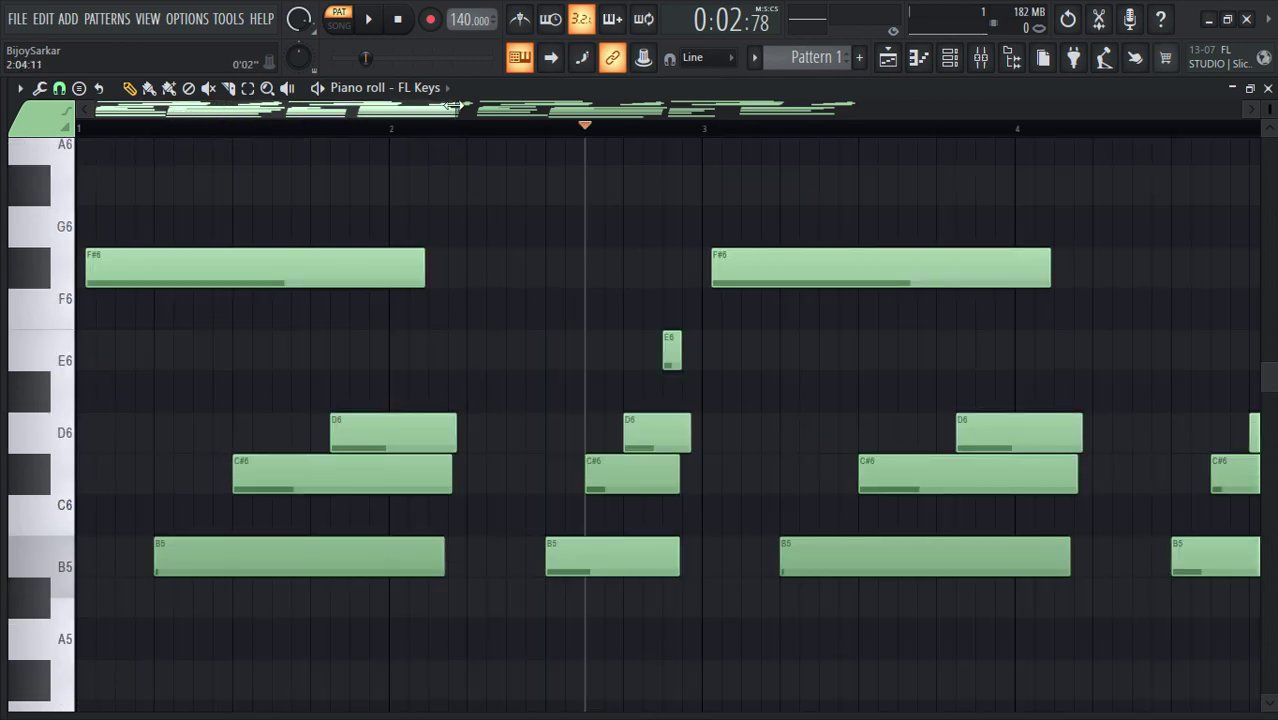
# Step: Zoom out to show bars 1–8 and bring the full G3–F#6 note range into view
pyautogui.moveTo(450, 106); pyautogui.dragTo(1255, 106)
pyautogui.scroll(6, 1270, 133)
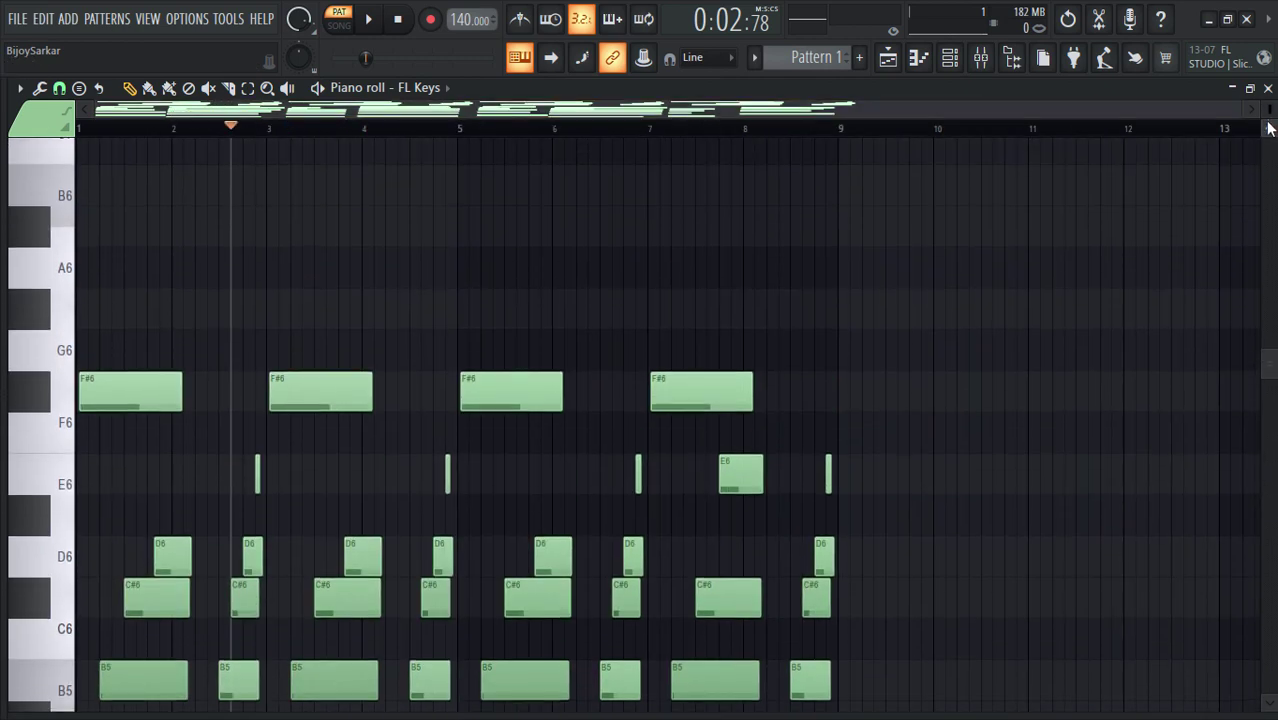
pyautogui.scroll(-10, 1270, 320)
pyautogui.scroll(-5, 640, 400)
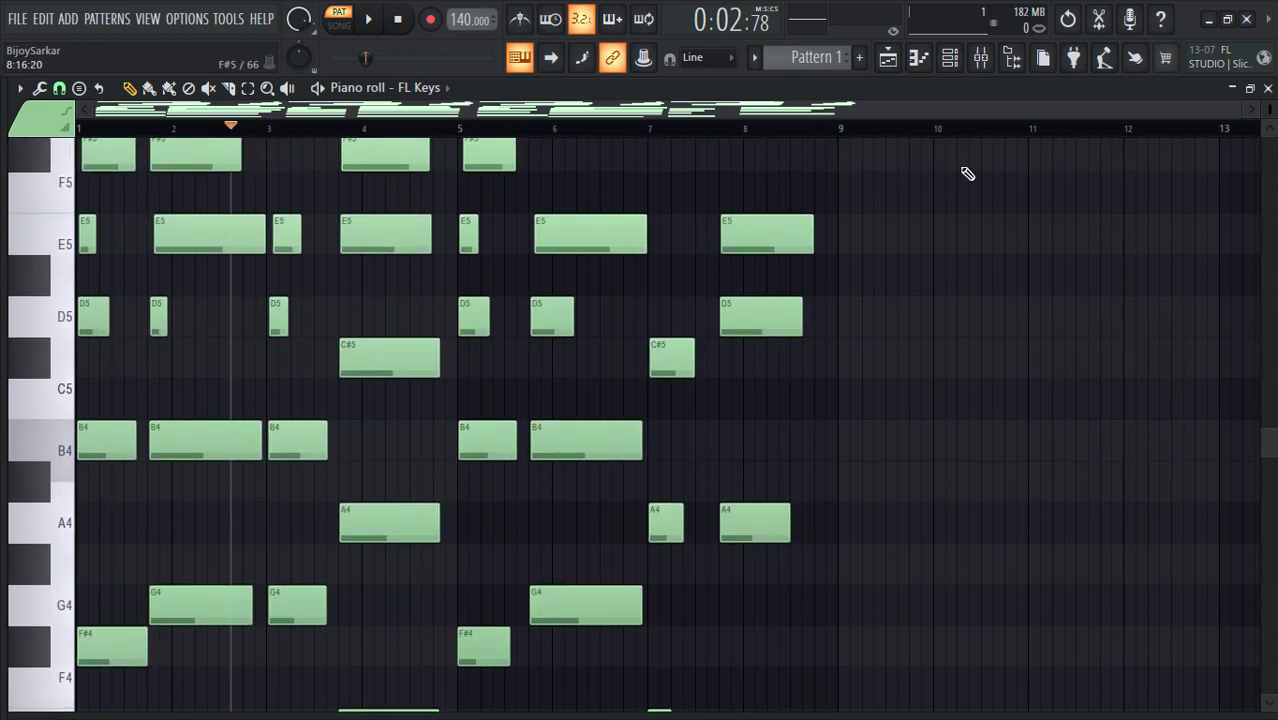
pyautogui.scroll(4, 968, 174)
pyautogui.scroll(-3, 943, 269)
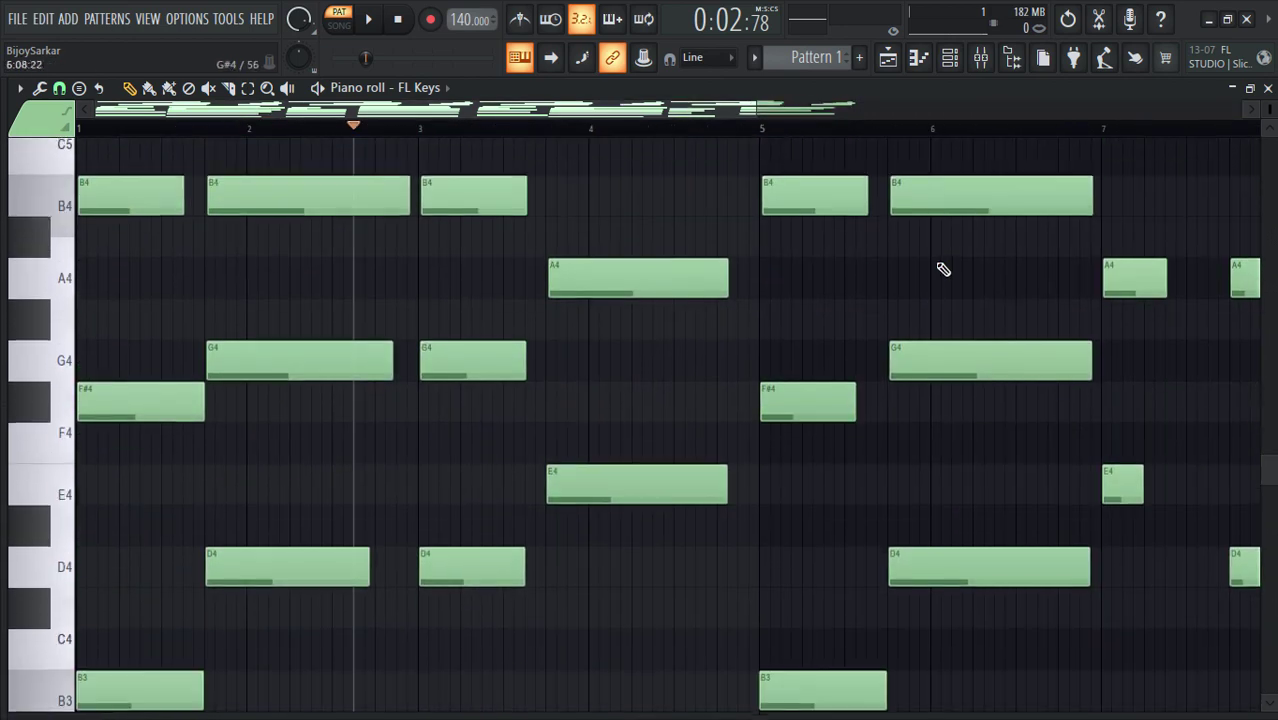
pyautogui.scroll(-4, 750, 112)
pyautogui.scroll(1, 640, 420)
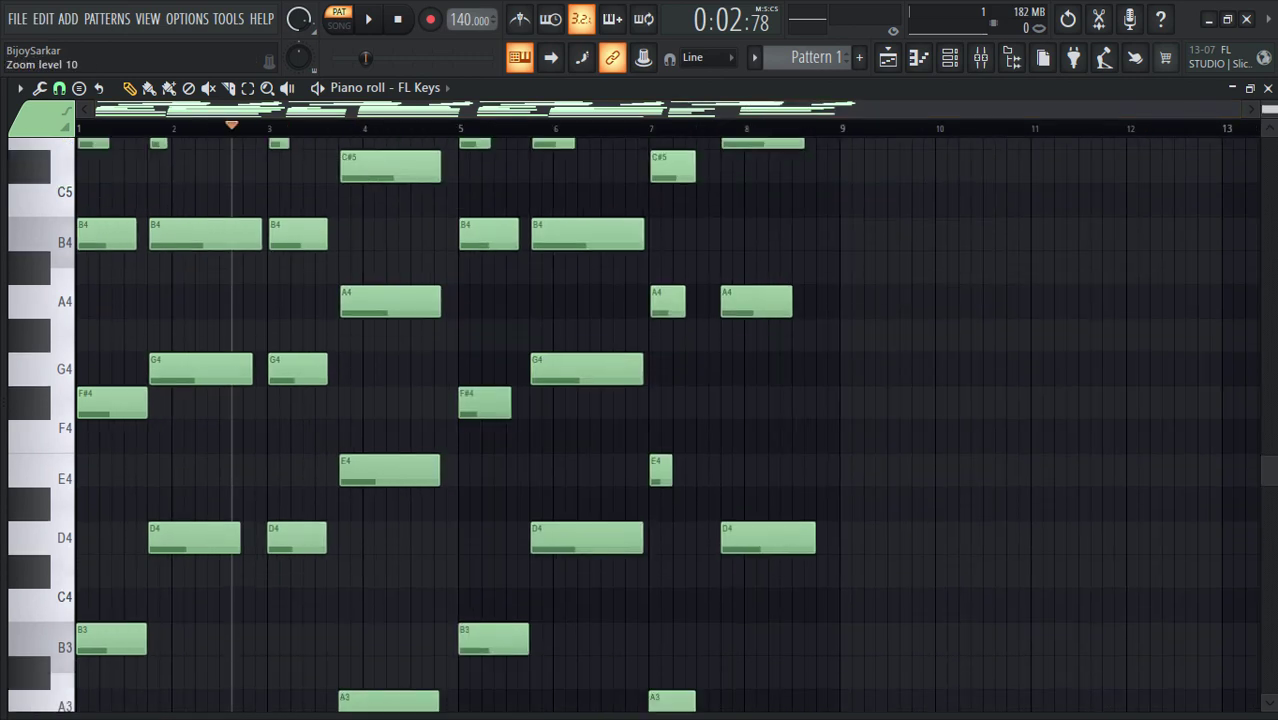
pyautogui.scroll(-5, 40, 400)
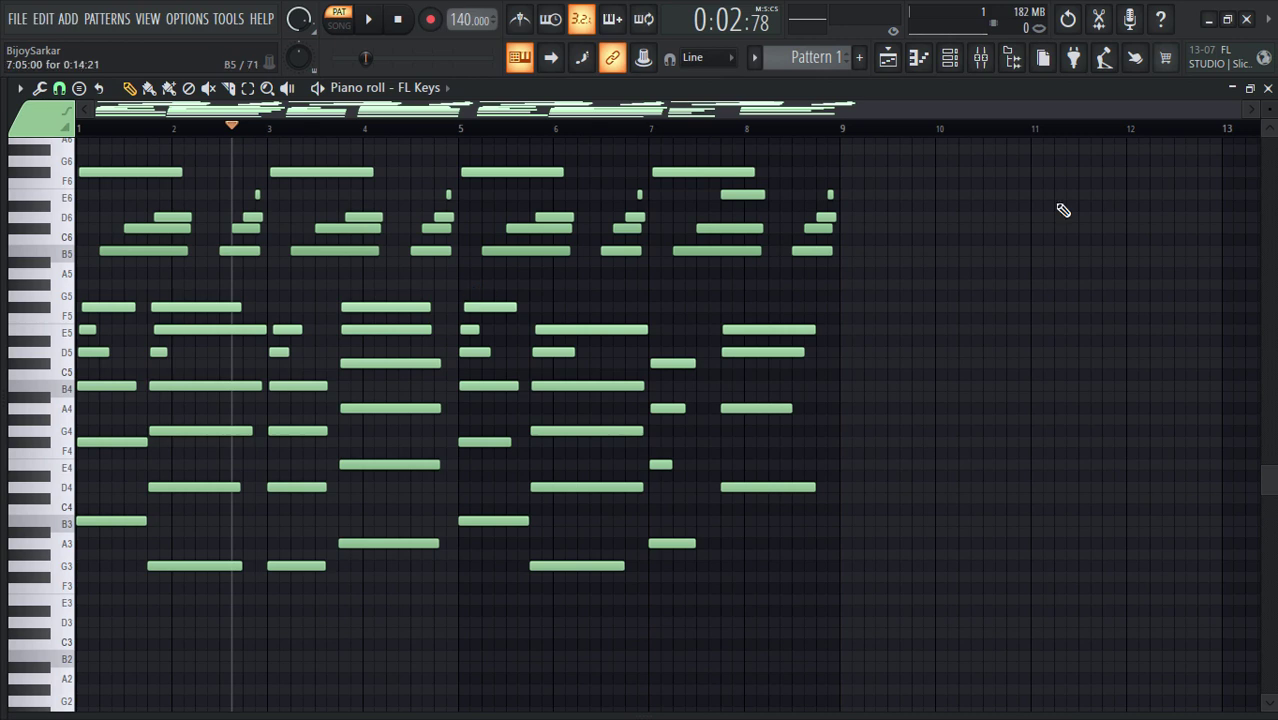
# Step: Play the FL Keys melody from bar 1, then pause and stop back at the start
pyautogui.moveTo(1240, 110); pyautogui.dragTo(1050, 110)
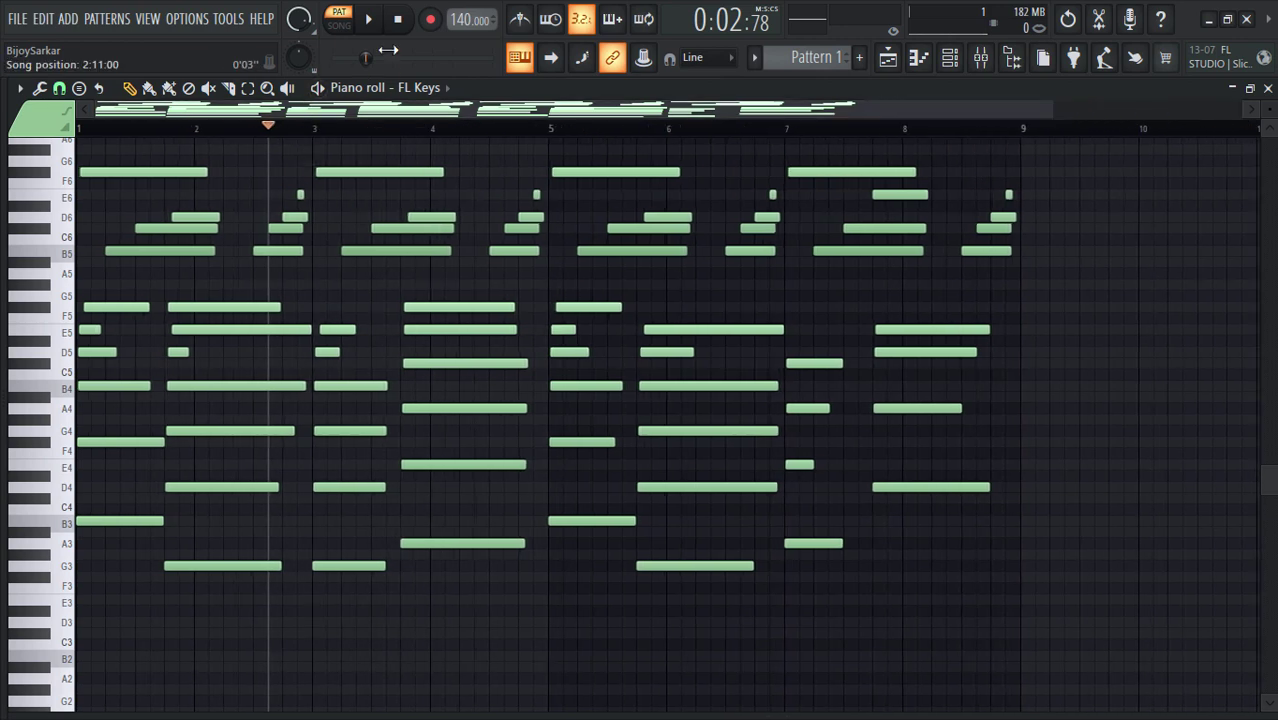
pyautogui.click(397, 19)
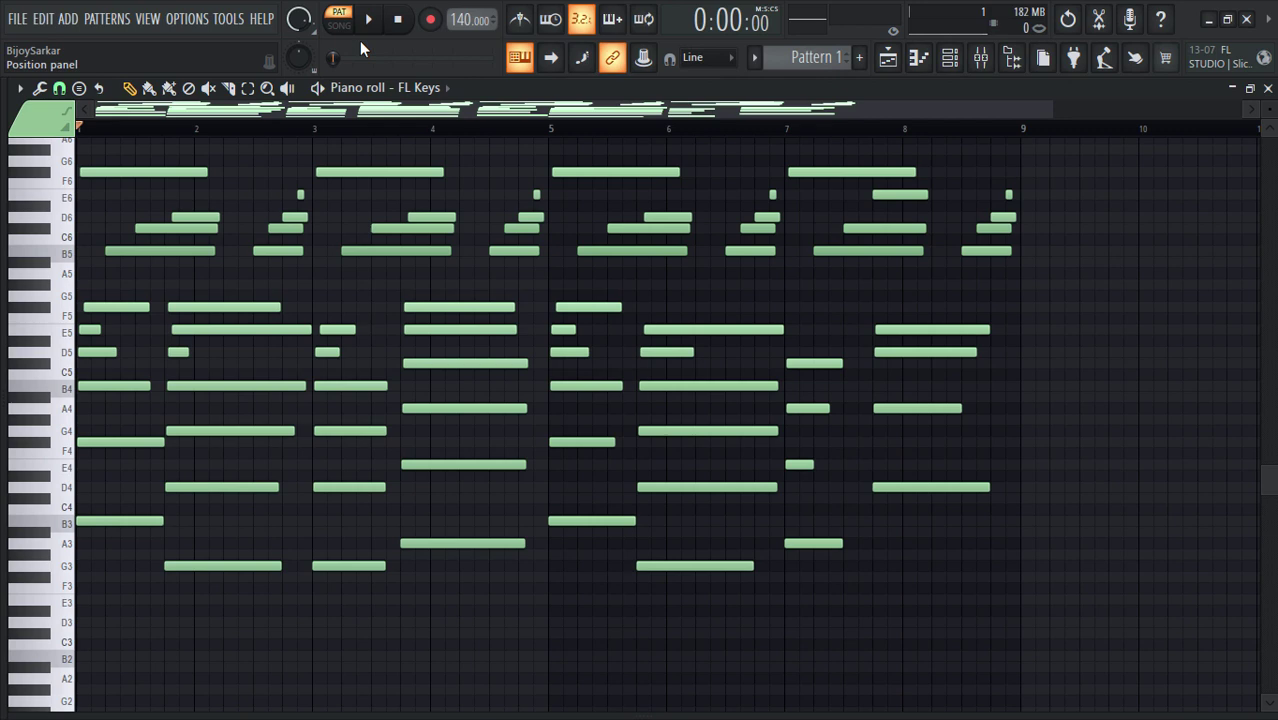
pyautogui.click(370, 22)
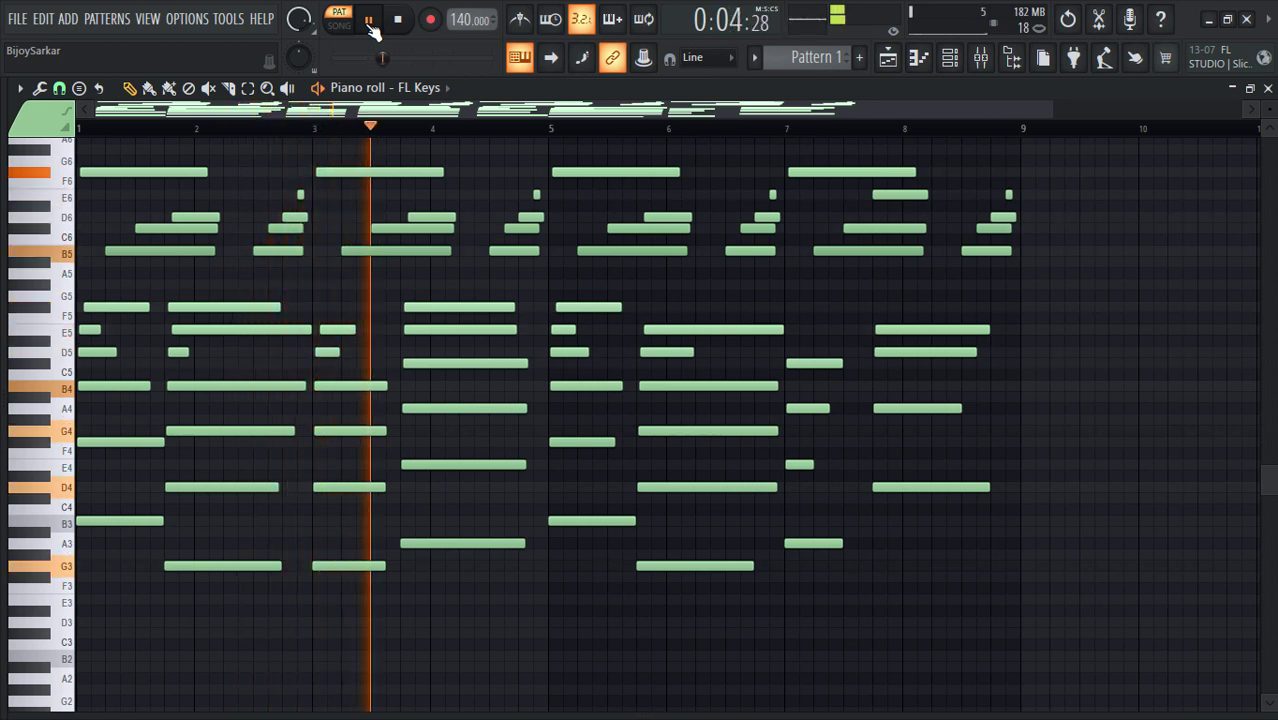
pyautogui.click(370, 22)
pyautogui.click(397, 19)
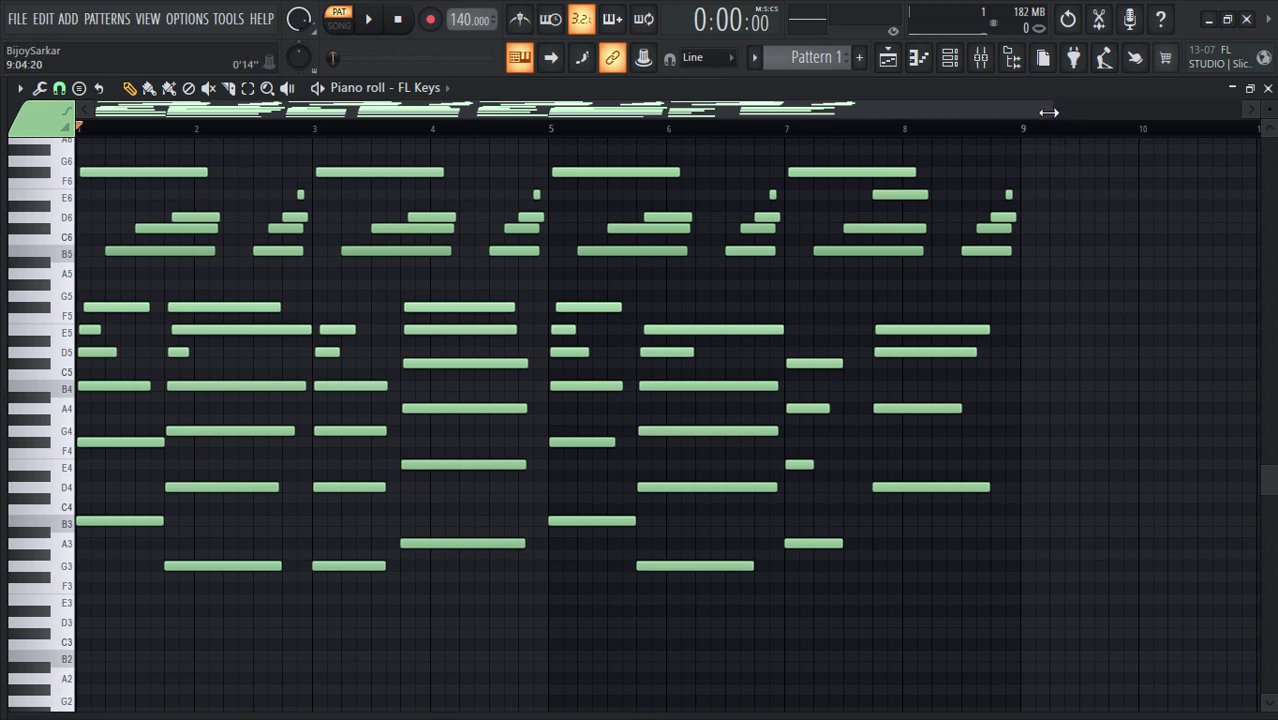
pyautogui.moveTo(1048, 112); pyautogui.dragTo(1037, 112)
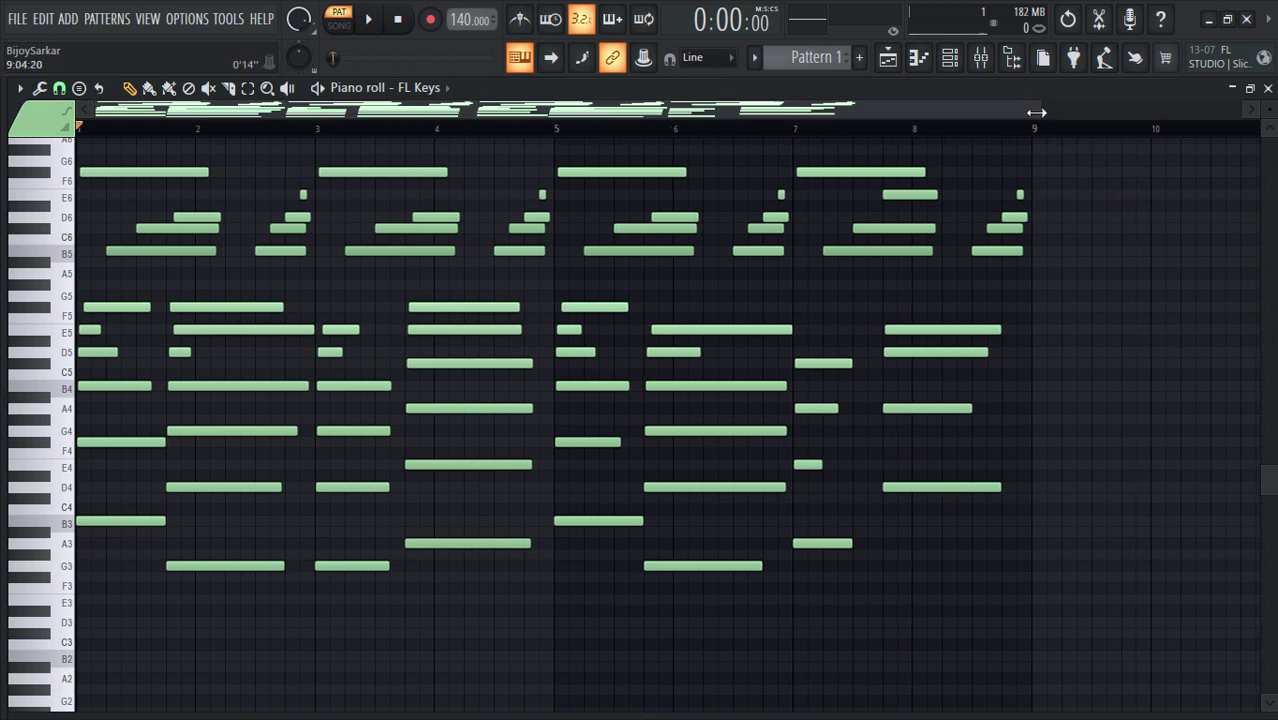
# Step: Turn on B Minor Melodic scale highlighting through the piano roll's View options
pyautogui.click(19, 90)
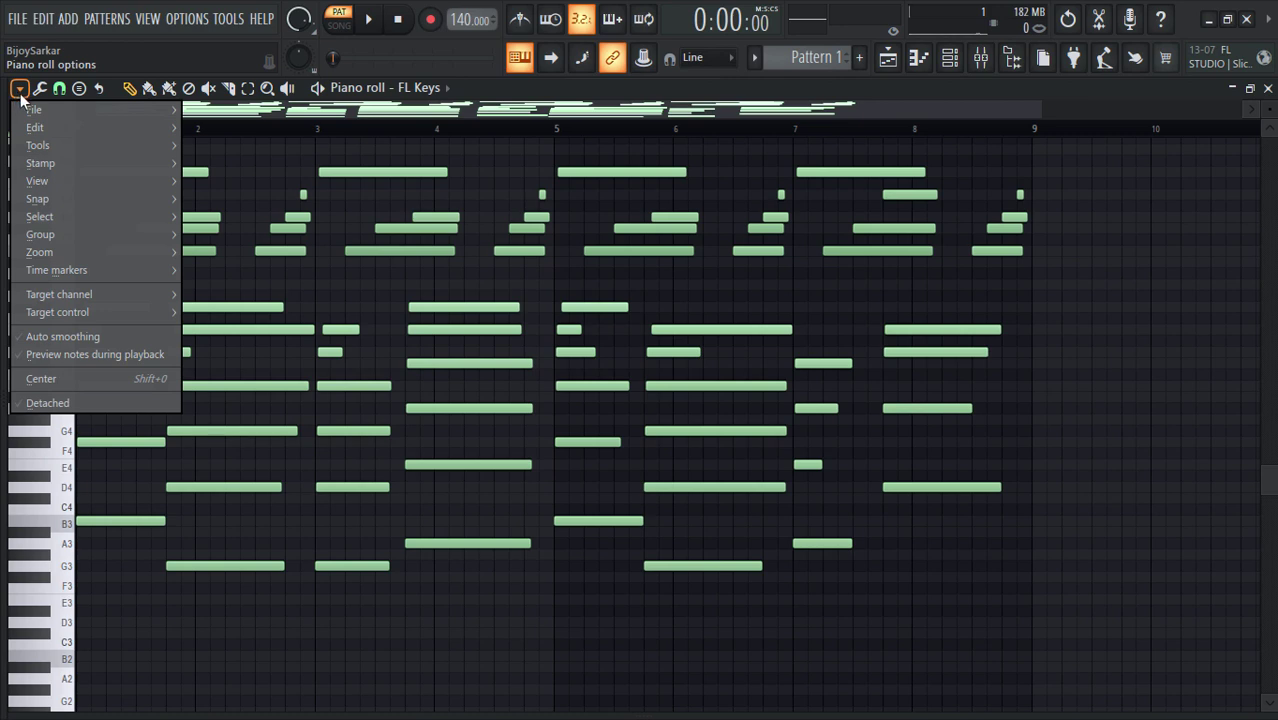
pyautogui.moveTo(52, 184)
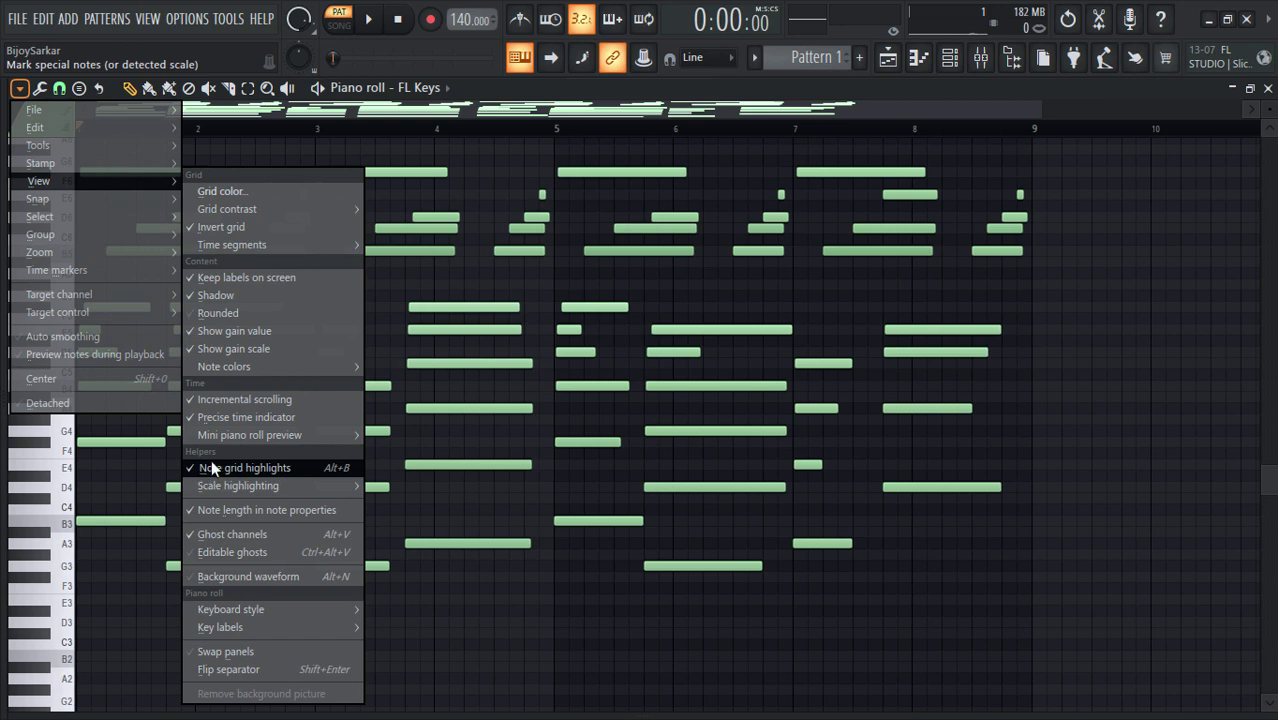
pyautogui.moveTo(247, 485)
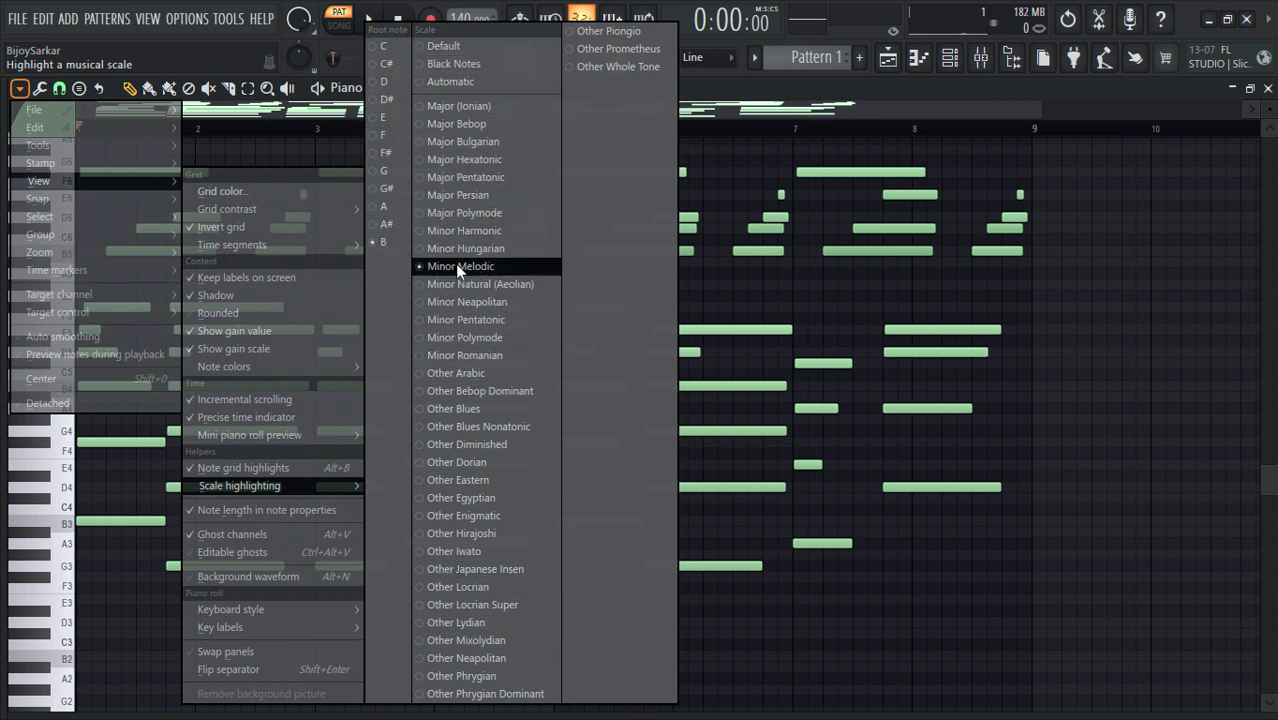
pyautogui.click(757, 113)
pyautogui.scroll(3, 125, 400)
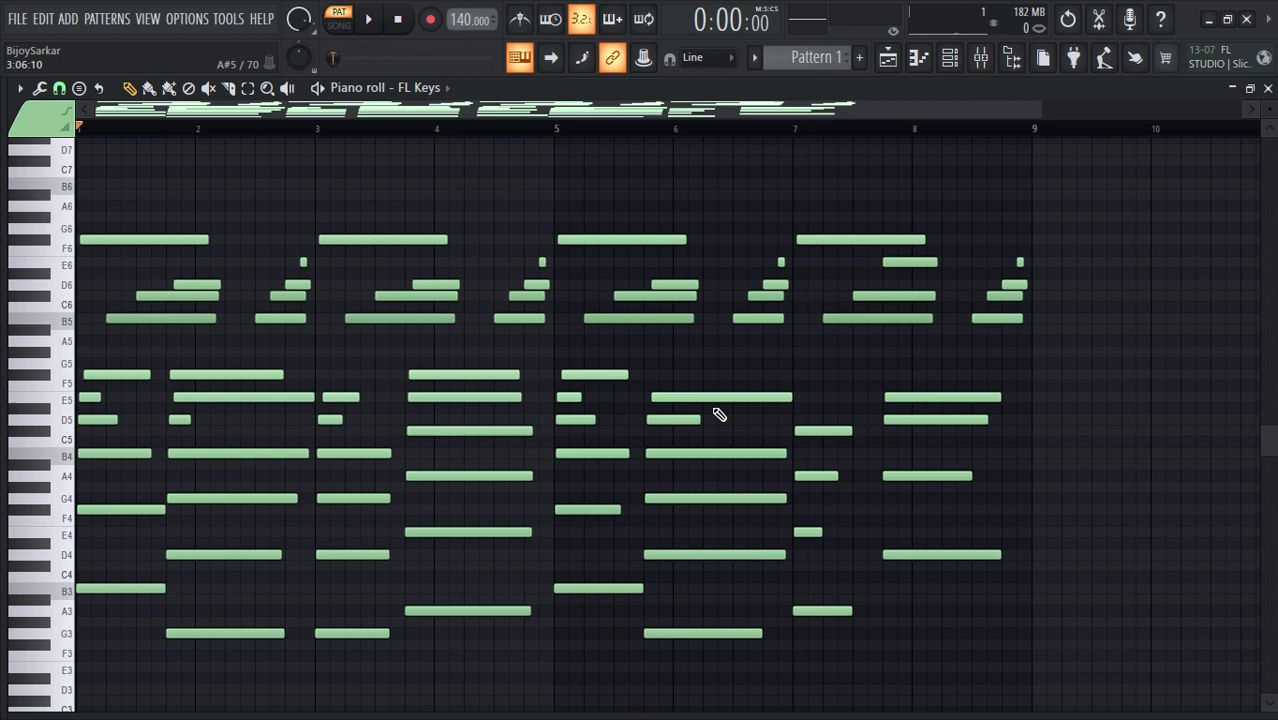
pyautogui.scroll(2, 260, 292)
pyautogui.click(85, 218)
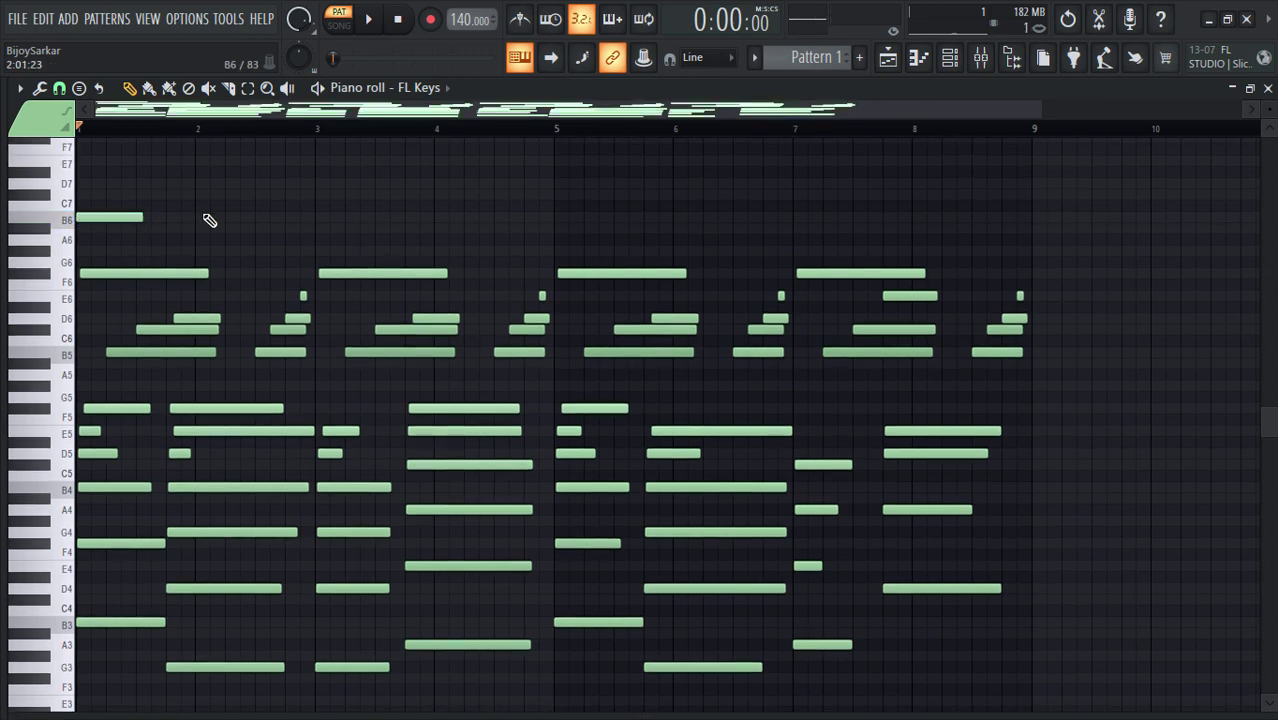
pyautogui.click(204, 194)
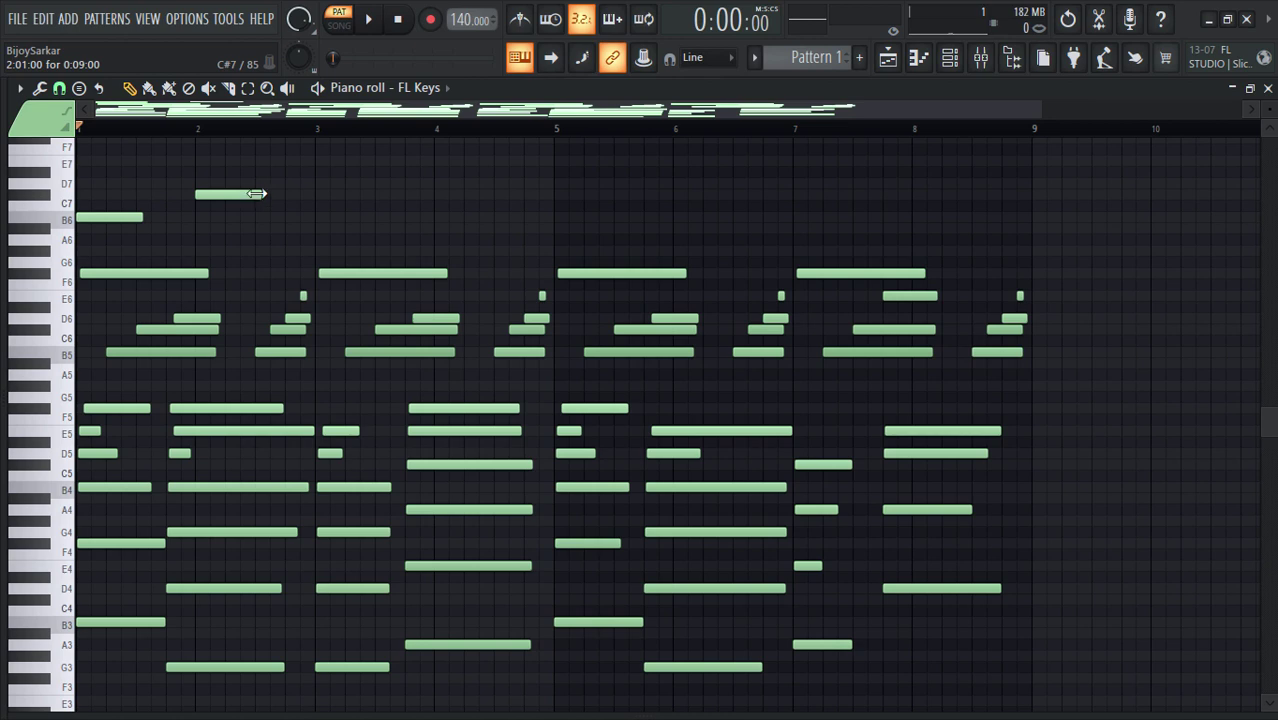
pyautogui.rightClick(256, 194)
pyautogui.rightClick(110, 218)
pyautogui.scroll(-2, 360, 205)
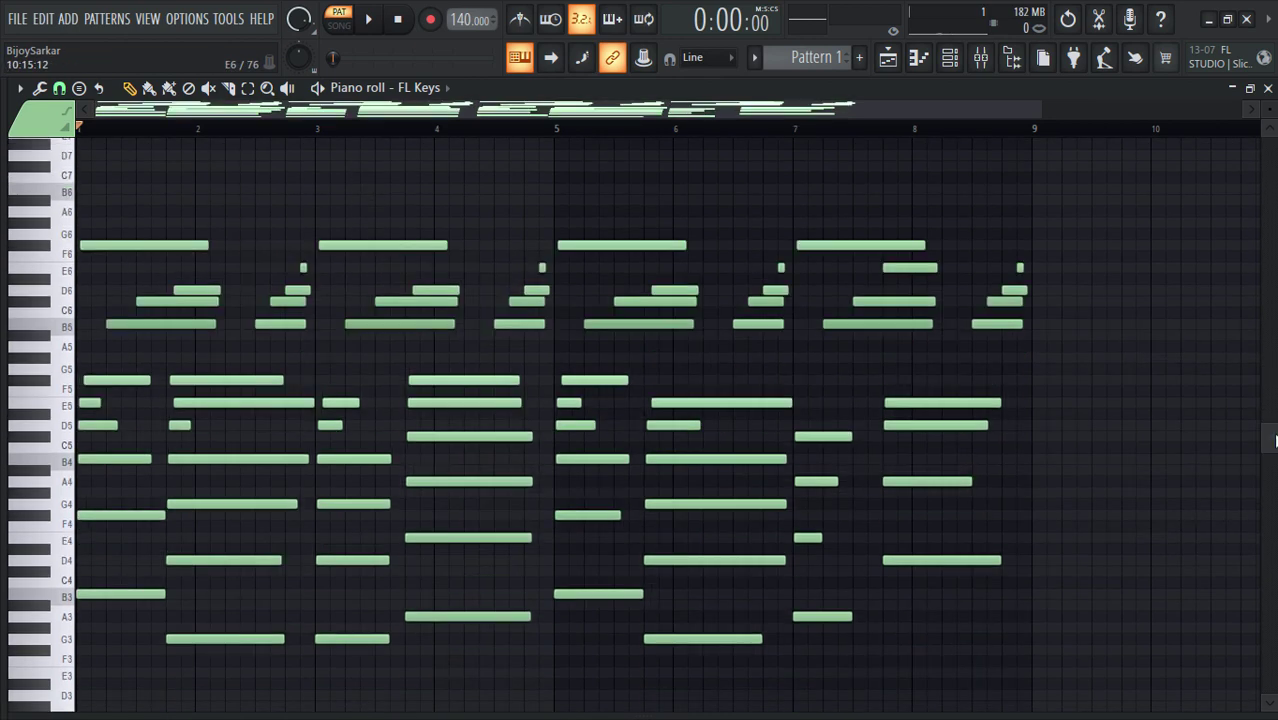
pyautogui.scroll(-2, 640, 425)
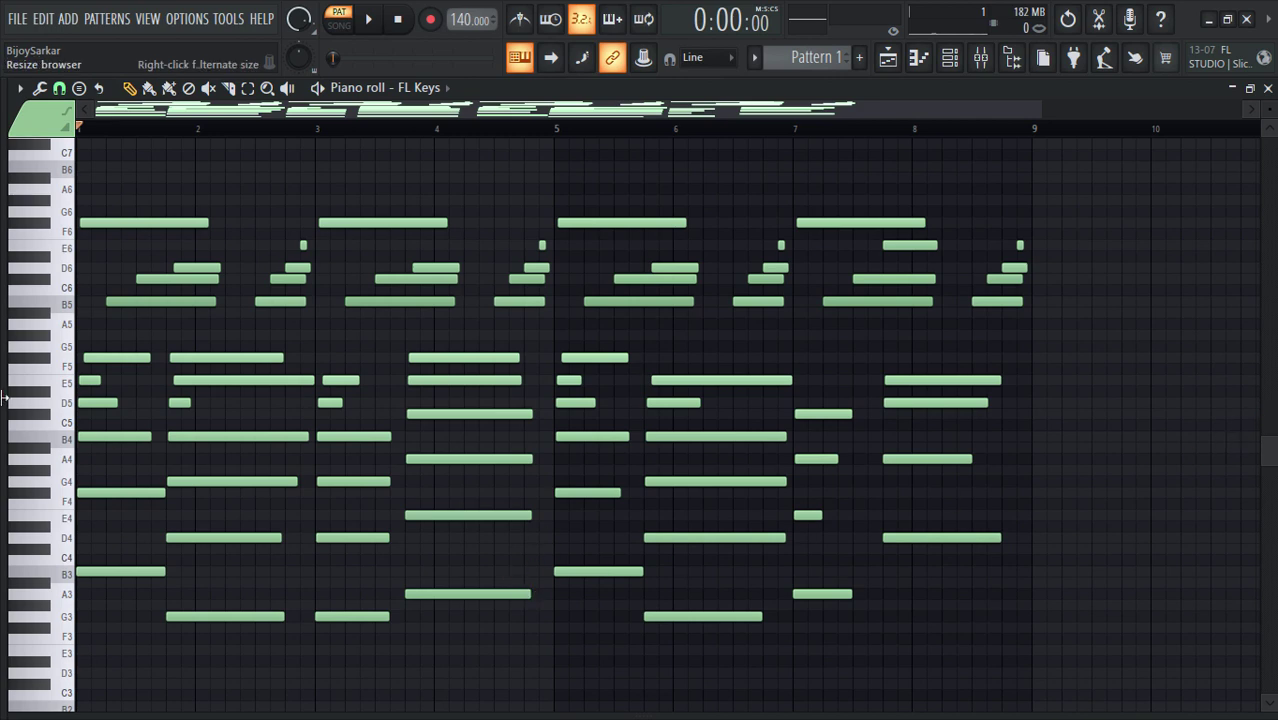
pyautogui.click(53, 324)
pyautogui.click(45, 200)
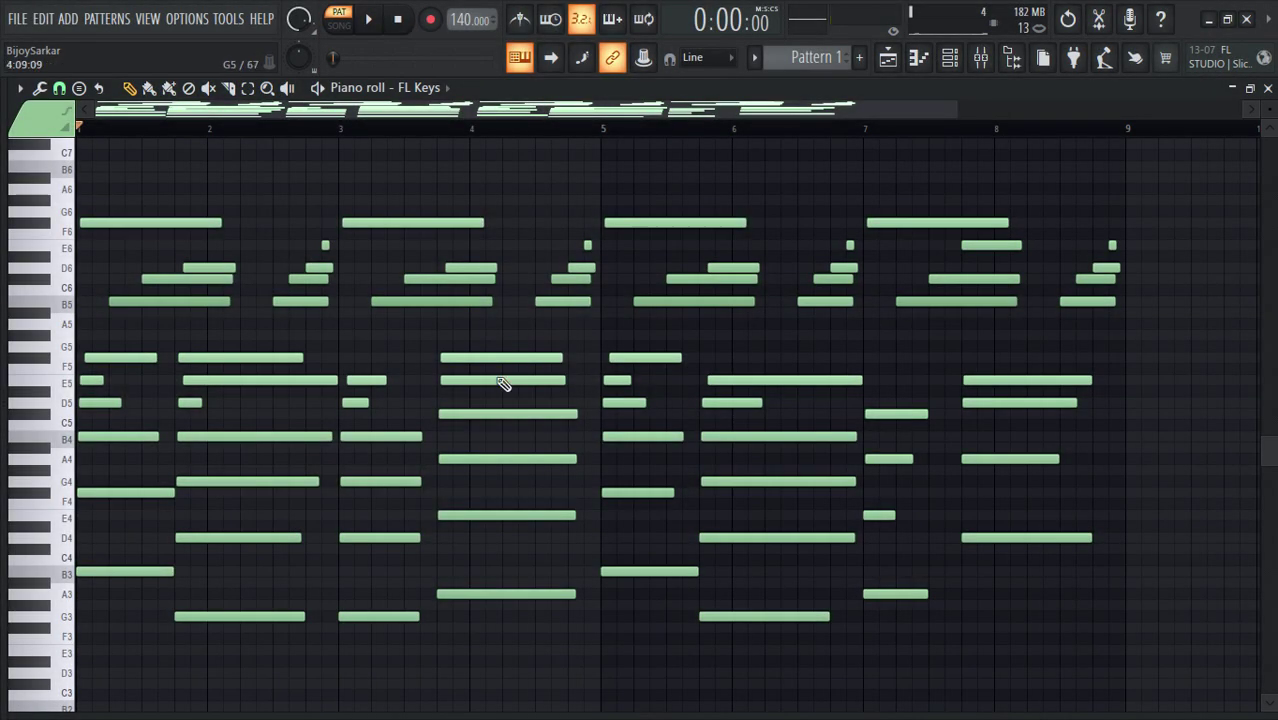
pyautogui.click(981, 57)
pyautogui.click(345, 355)
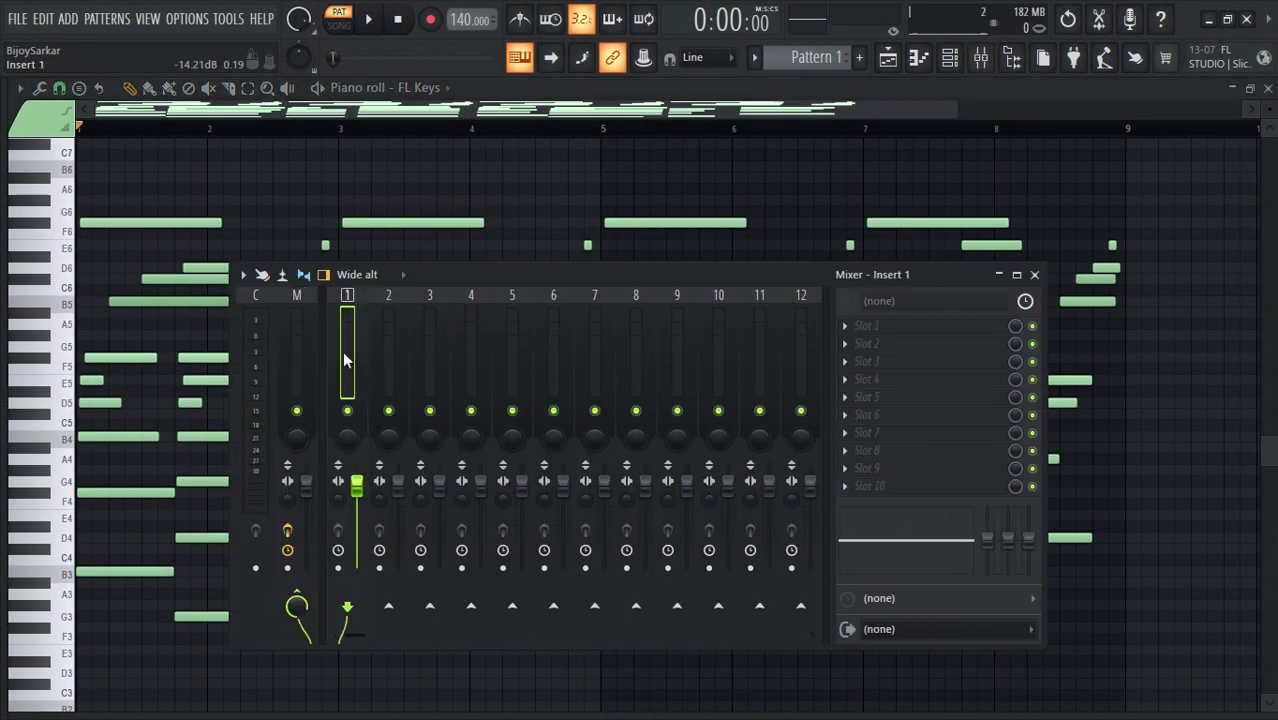
pyautogui.press('F9')
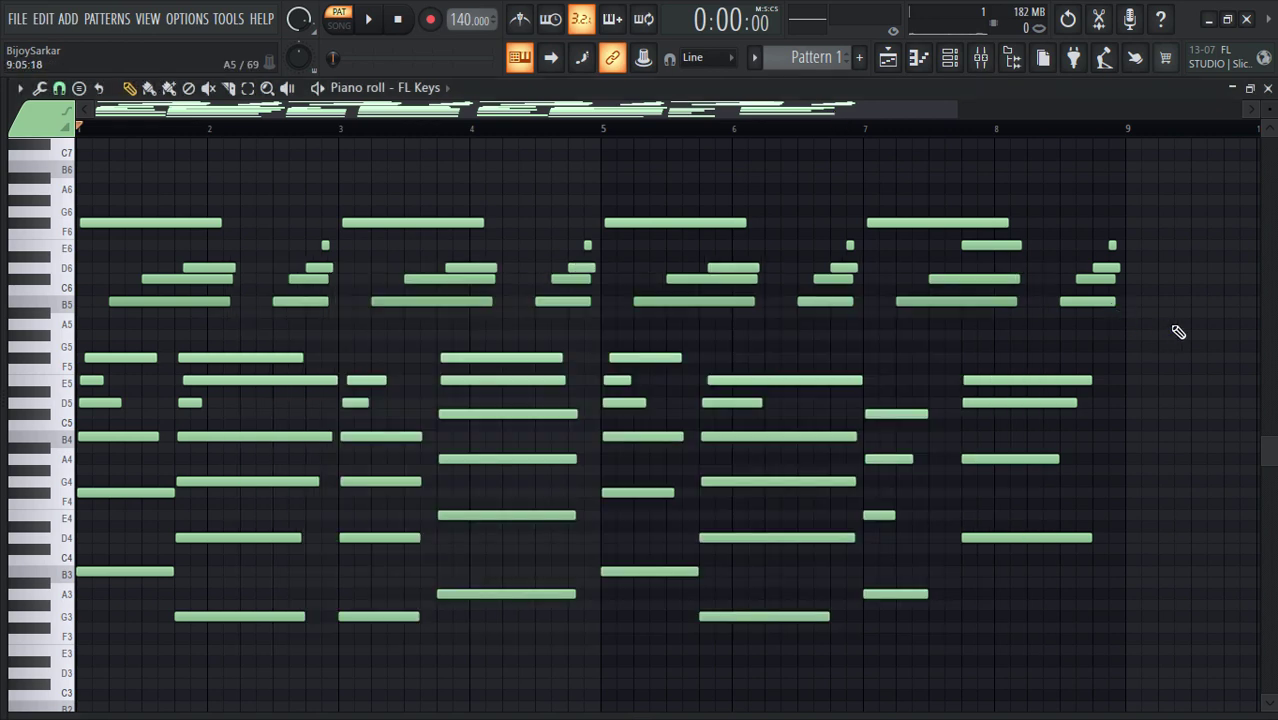
# Step: Open the velocity lane under the FL Keys notes and size it below the note grid
pyautogui.moveTo(478, 714); pyautogui.dragTo(500, 410)
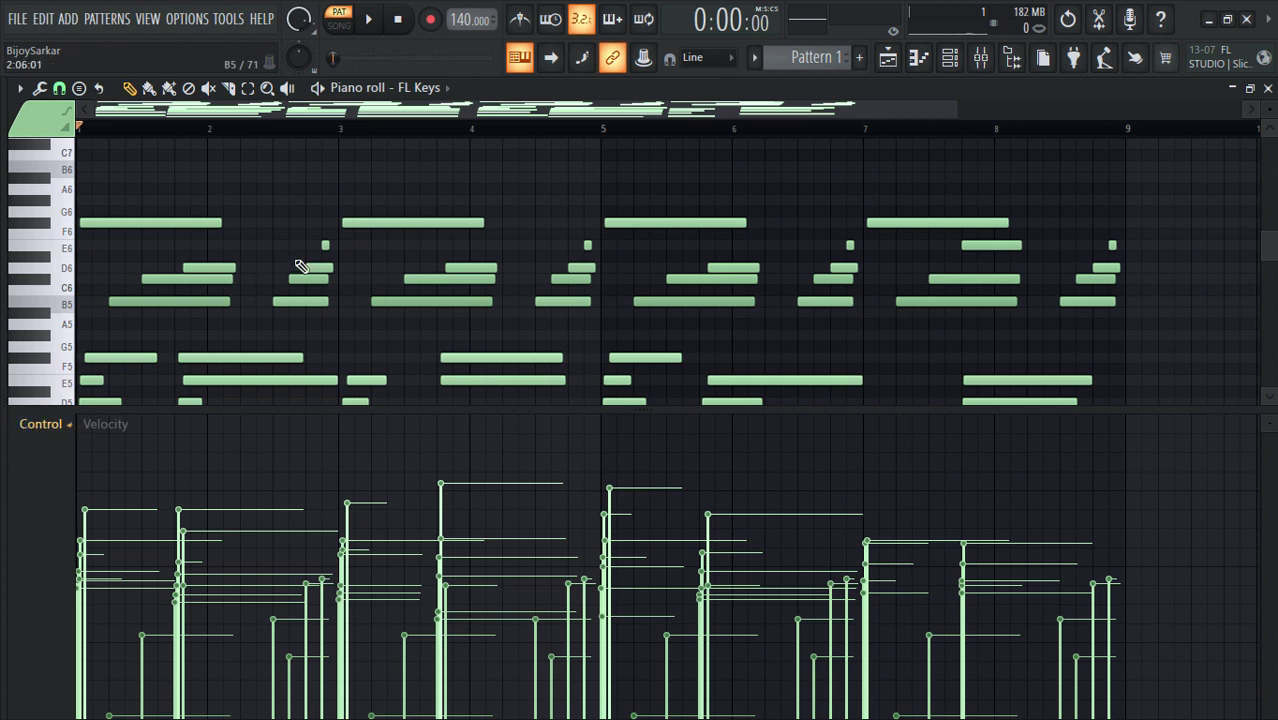
pyautogui.click(42, 426)
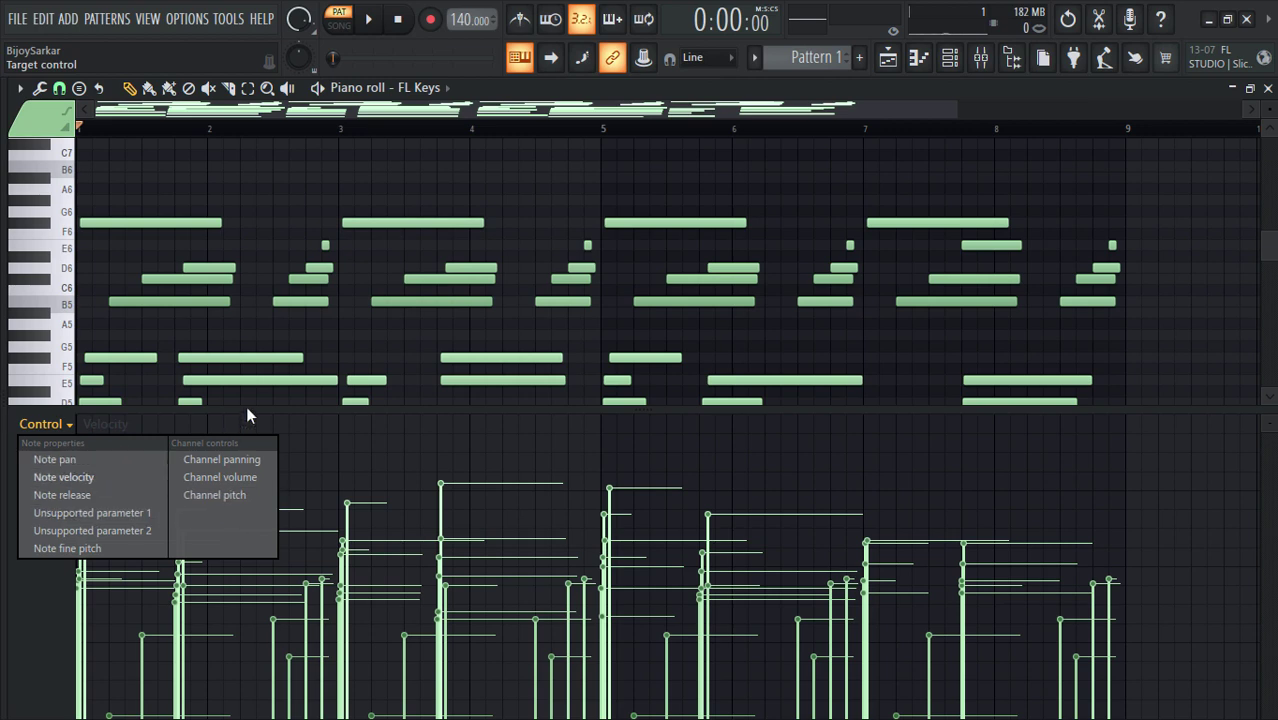
pyautogui.moveTo(246, 406); pyautogui.dragTo(260, 108)
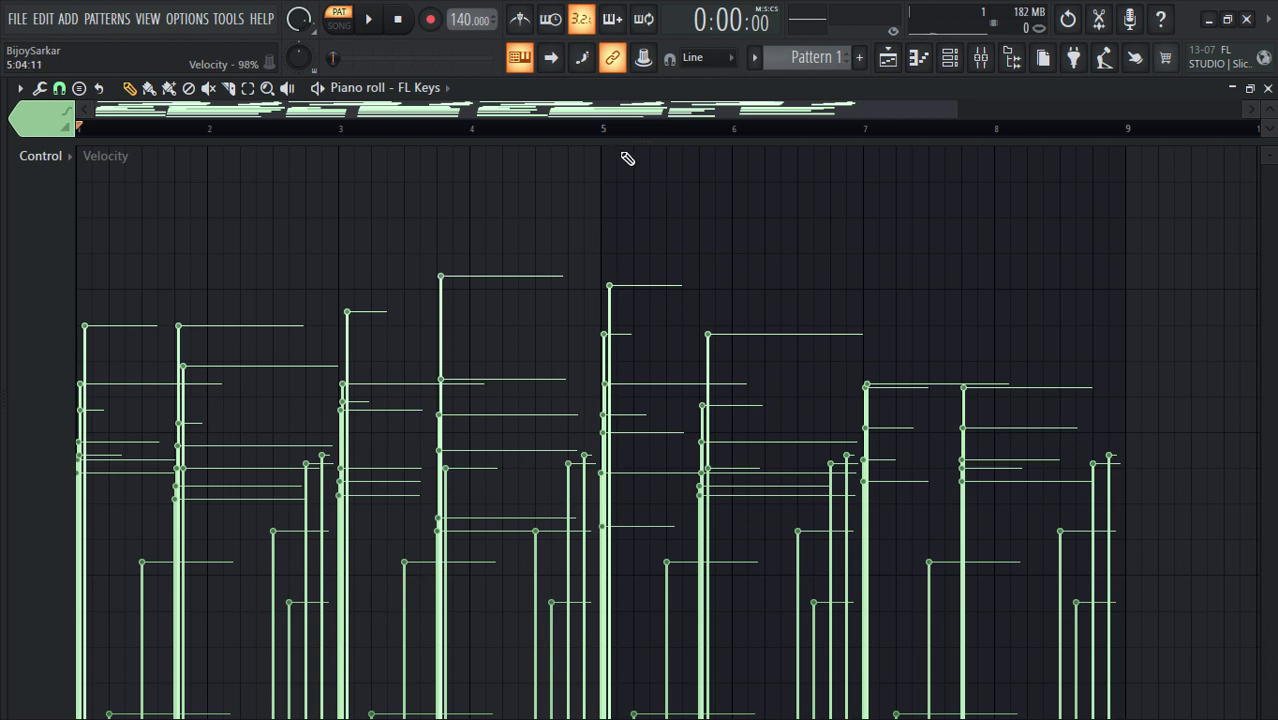
pyautogui.moveTo(607, 138); pyautogui.dragTo(590, 572)
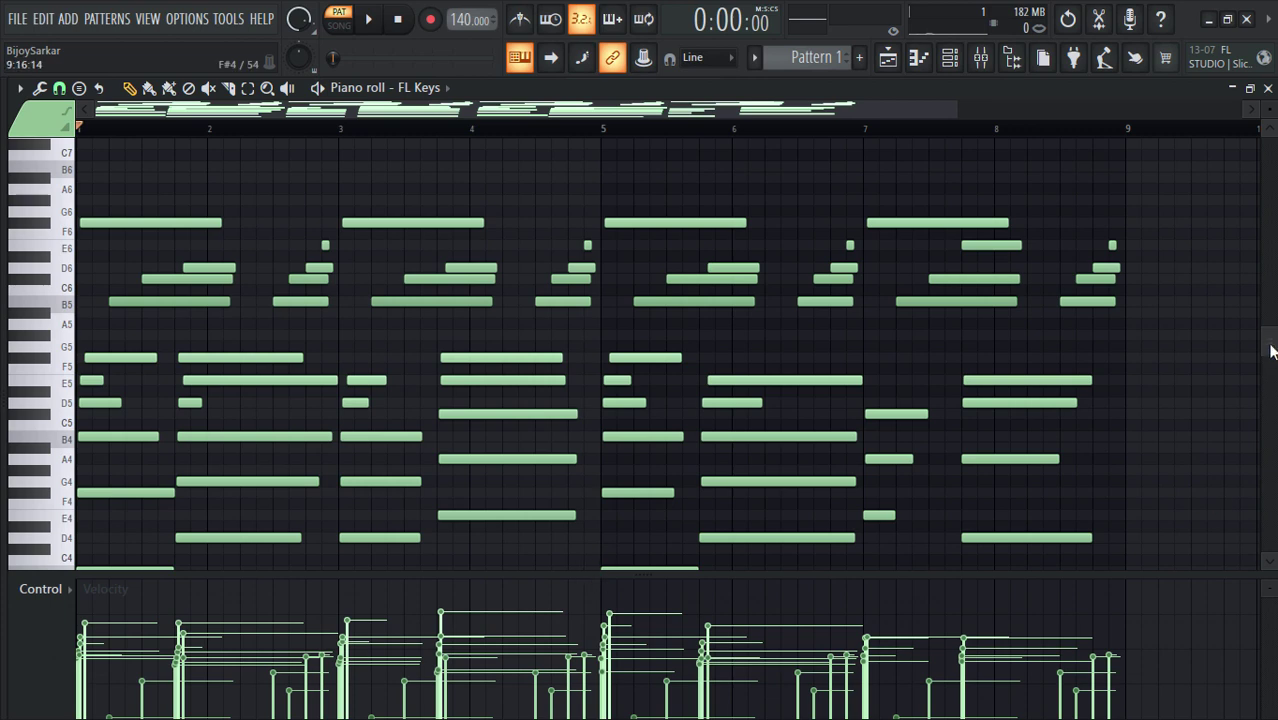
# Step: Play the melody, then select the F#5 note near bar 4
pyautogui.click(370, 20)
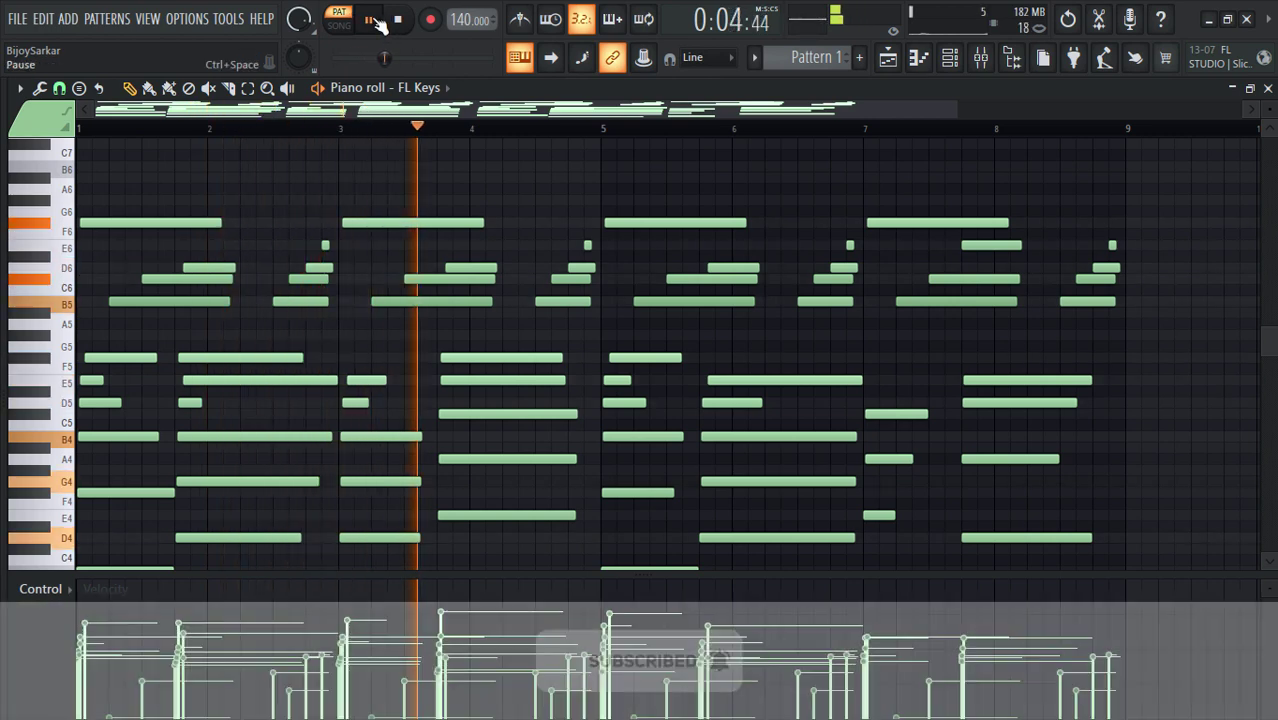
pyautogui.click(372, 21)
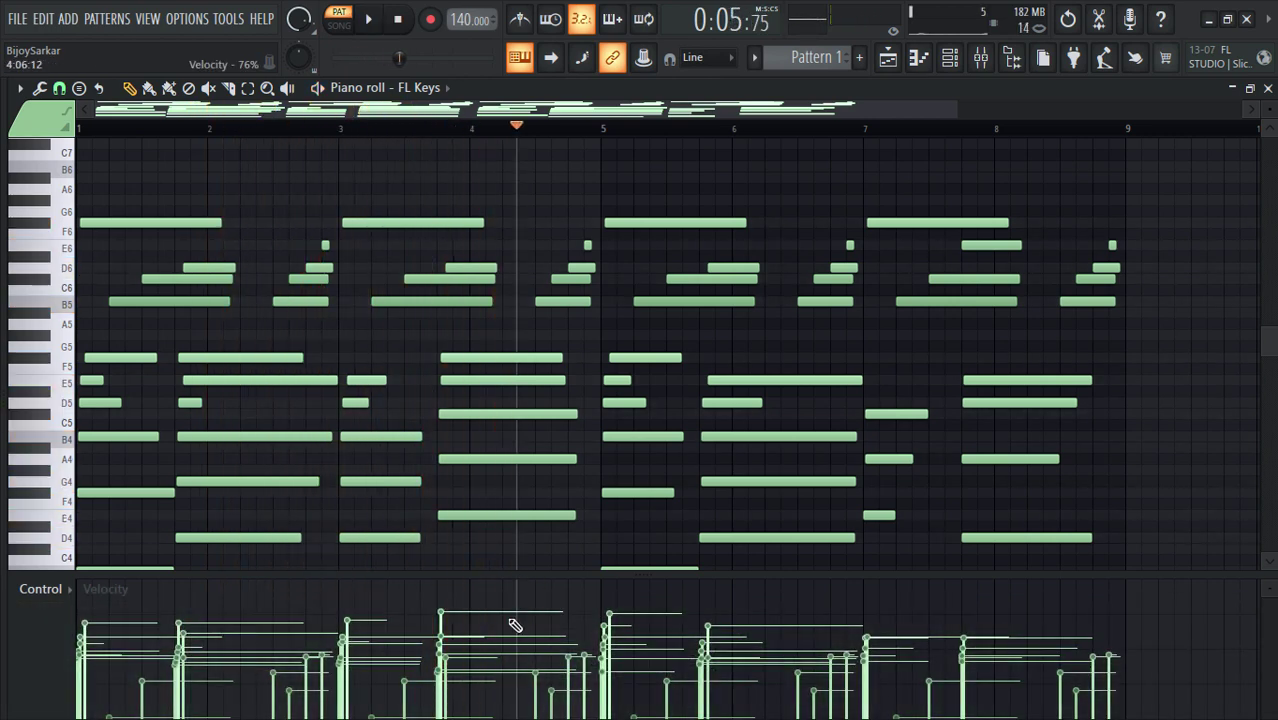
pyautogui.click(248, 88)
pyautogui.scroll(-2, 1266, 345)
pyautogui.click(548, 307)
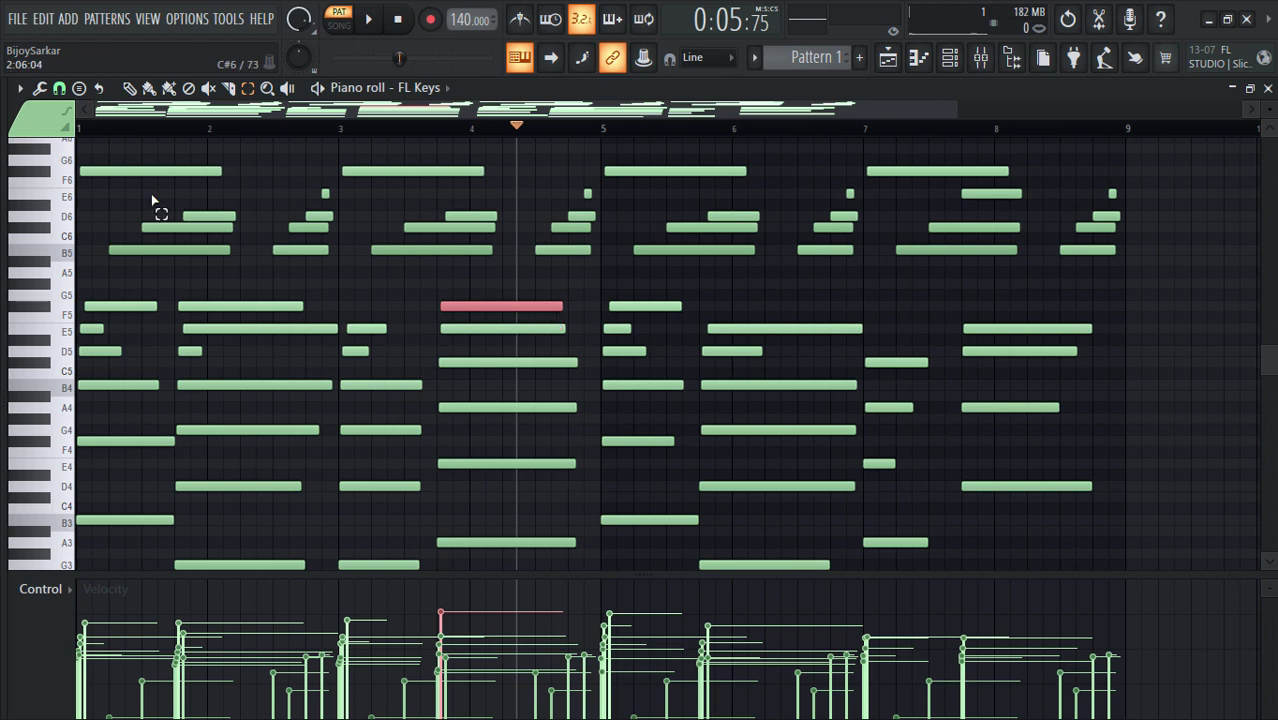
# Step: Lower the F#5 note's velocity and replay from before bar 4
pyautogui.click(134, 91)
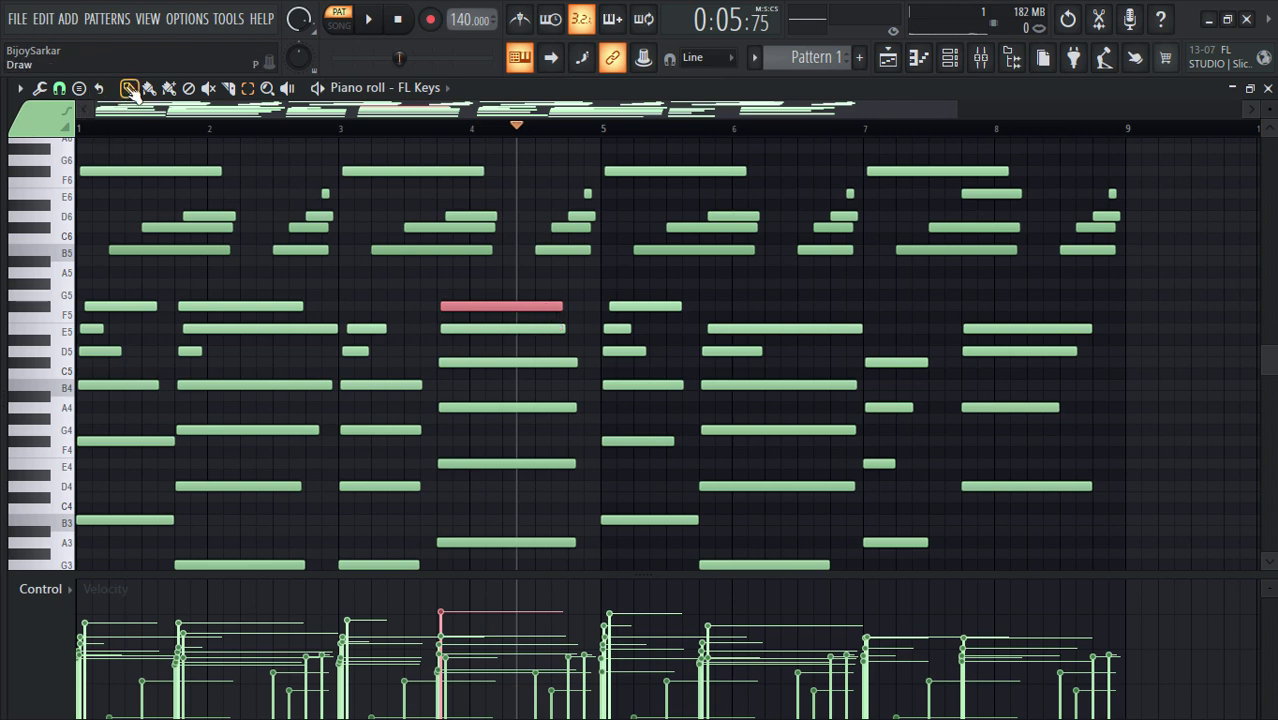
pyautogui.moveTo(443, 614); pyautogui.dragTo(443, 627)
pyautogui.click(407, 126)
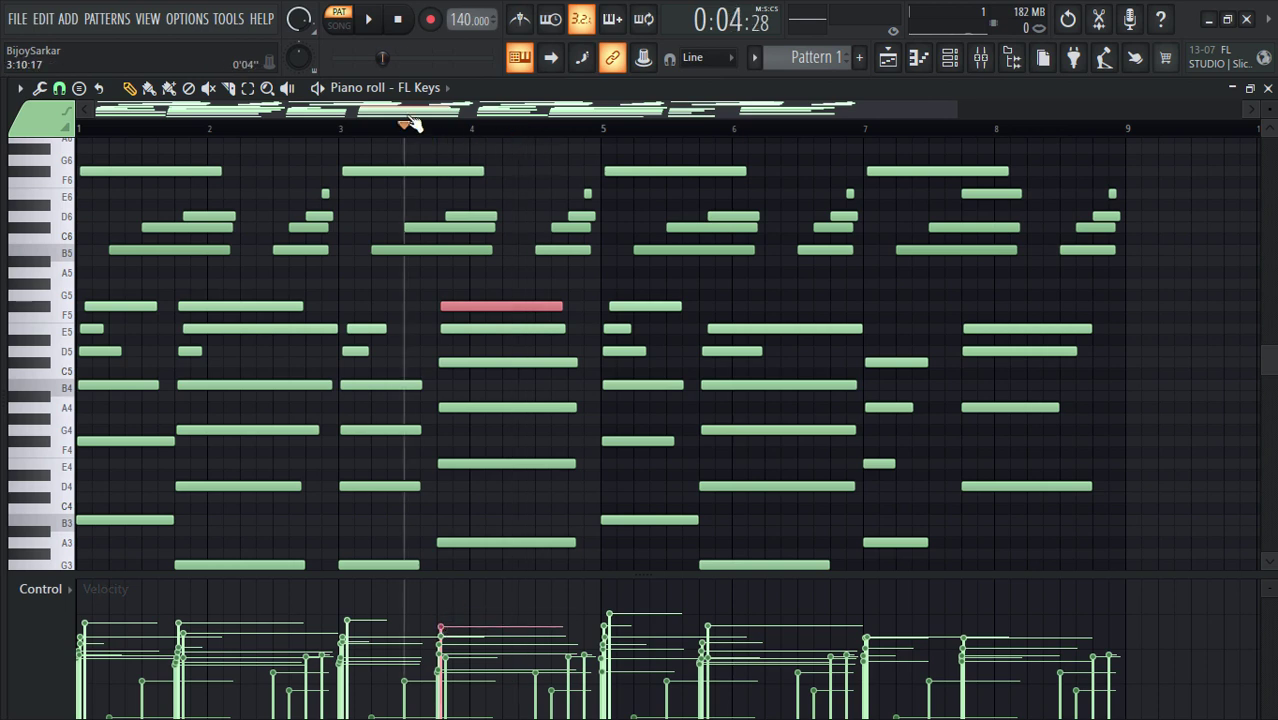
pyautogui.click(370, 20)
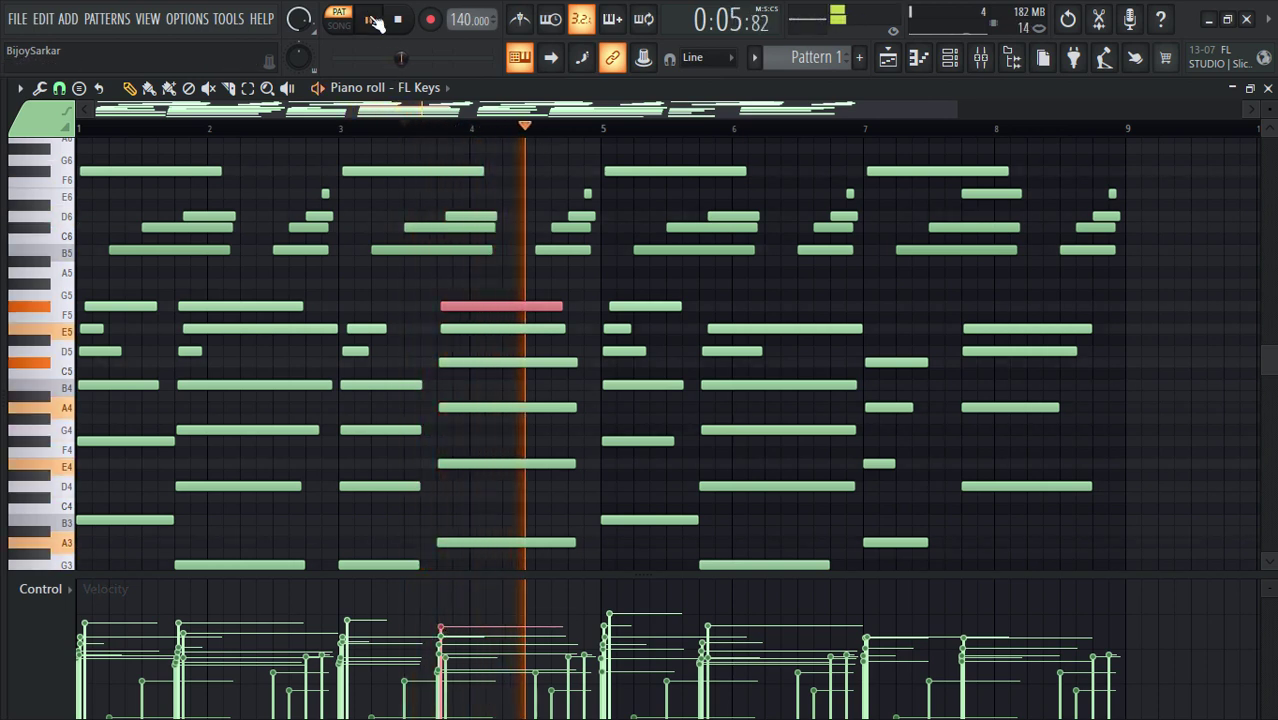
pyautogui.click(372, 20)
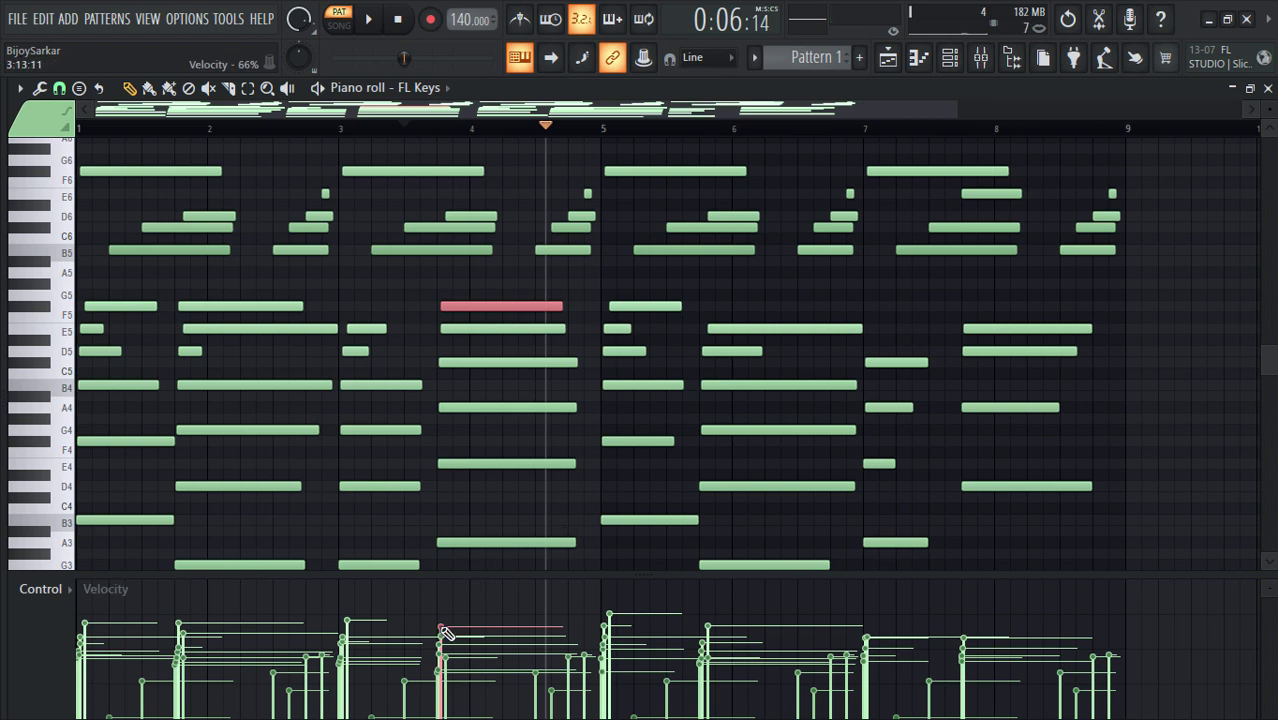
# Step: Raise the F#5 note's velocity to 76% and listen to it again
pyautogui.moveTo(440, 627); pyautogui.dragTo(440, 613)
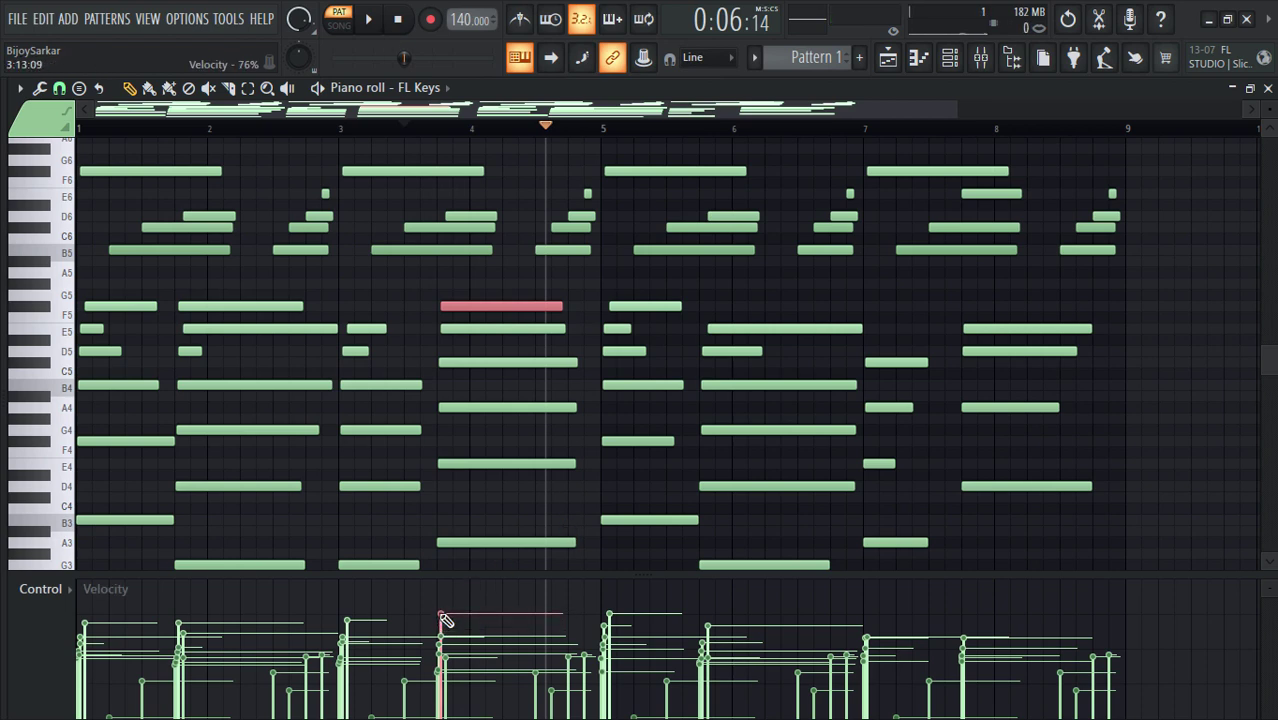
pyautogui.click(434, 126)
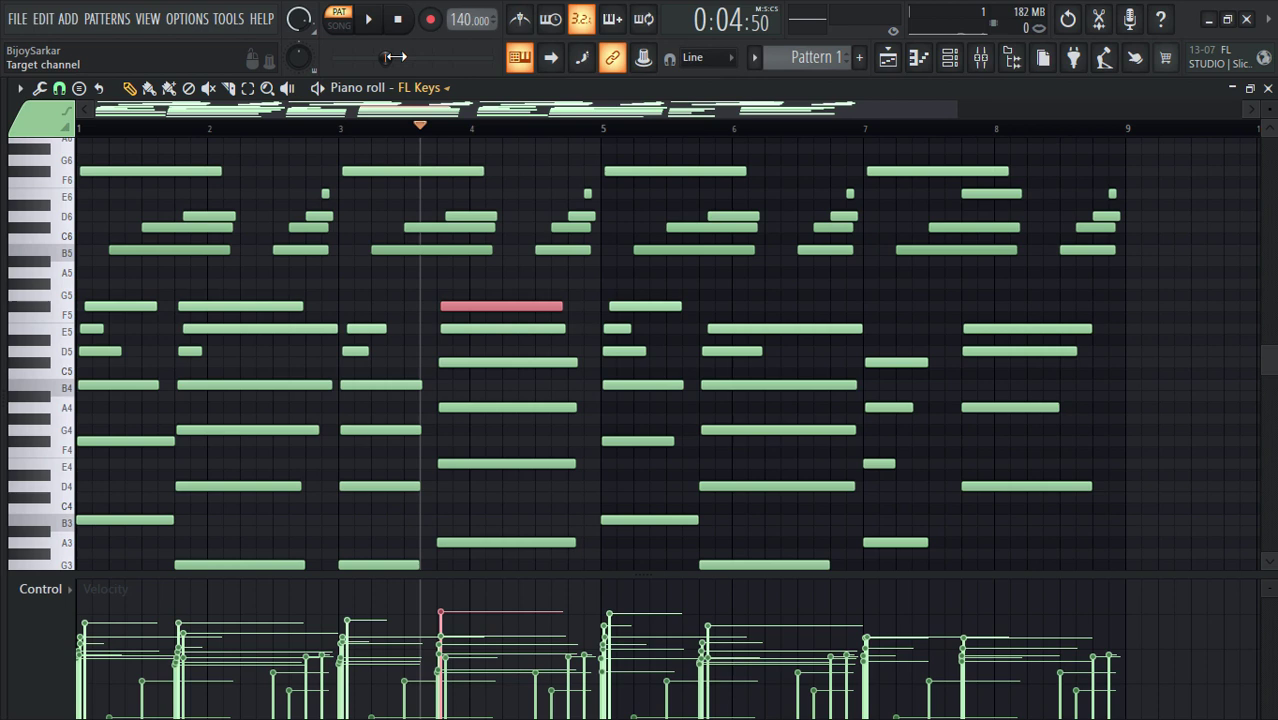
pyautogui.click(369, 20)
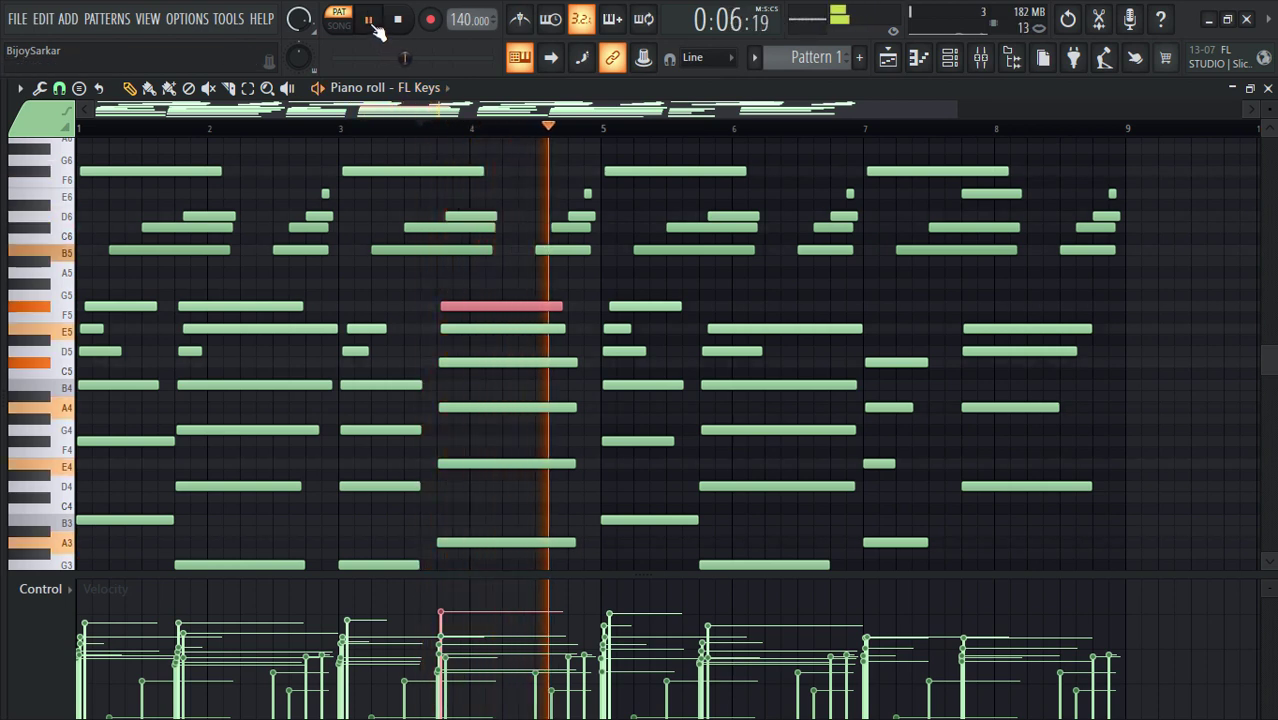
pyautogui.click(369, 20)
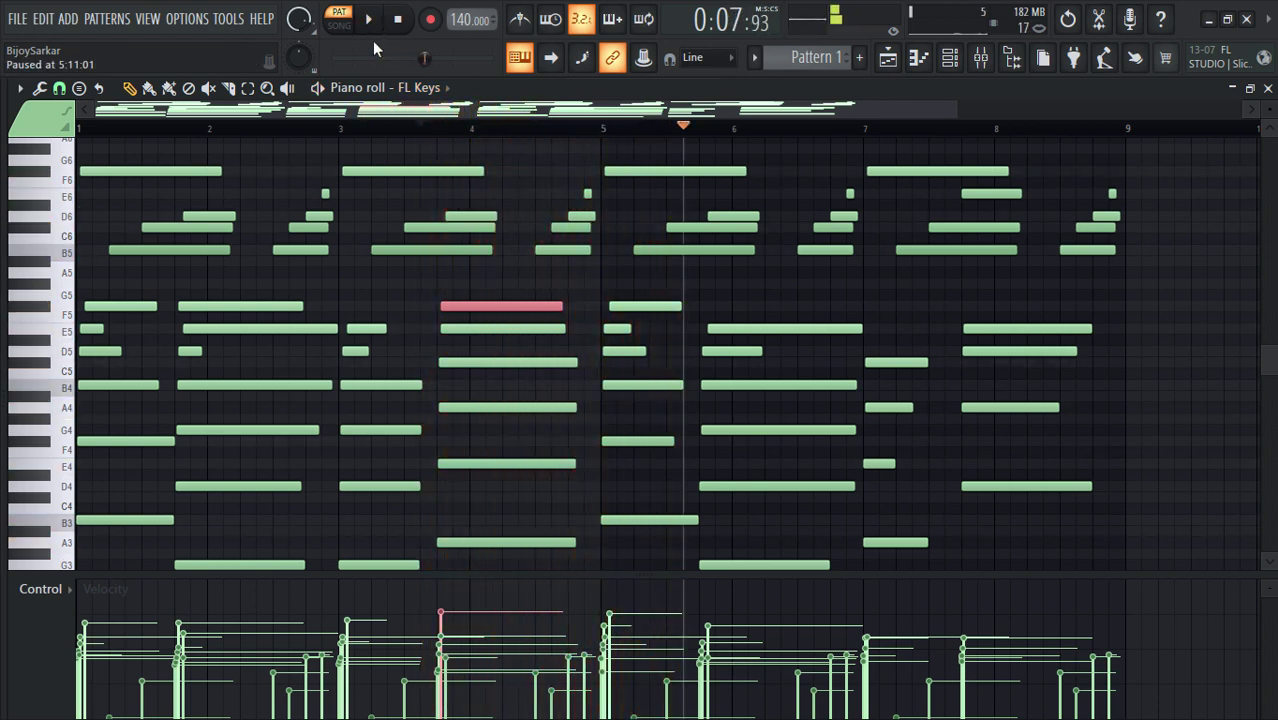
pyautogui.click(249, 89)
# Step: Select the E6, D6, C6 and B5 notes before bar 3, replay them, and enlarge the velocity lane
pyautogui.moveTo(338, 178); pyautogui.dragTo(313, 280)
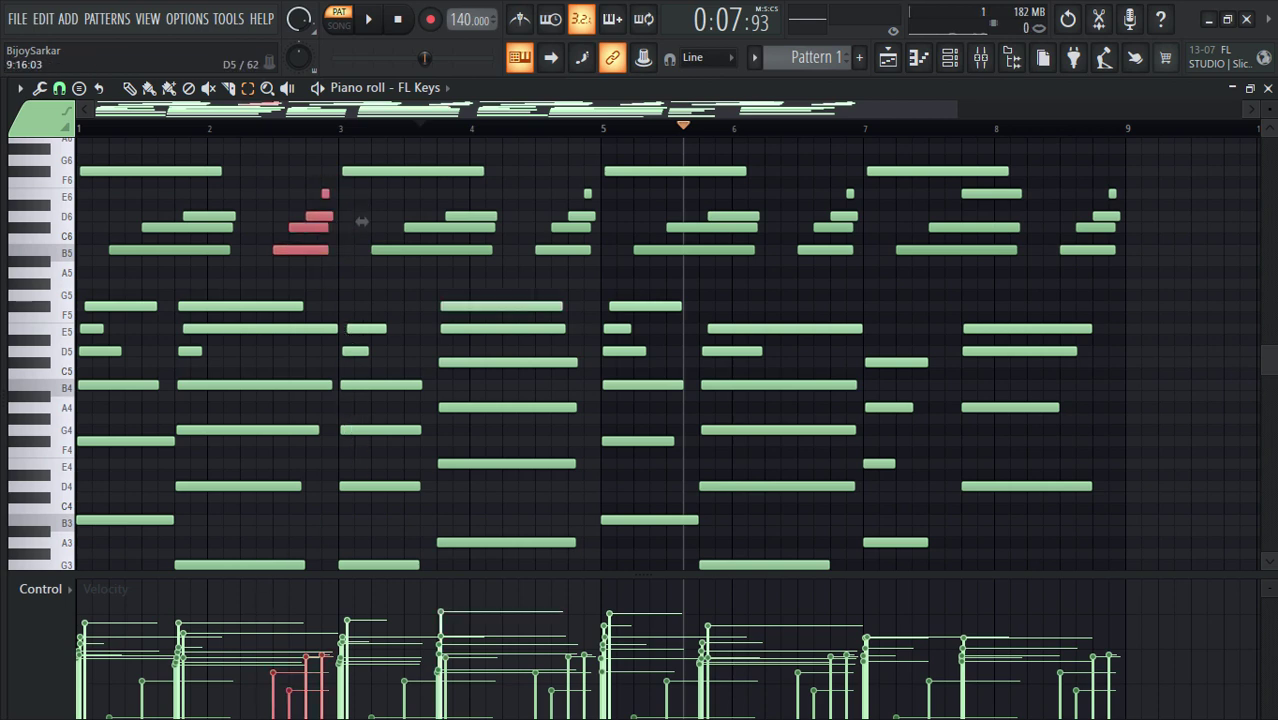
pyautogui.scroll(-2, 1268, 370)
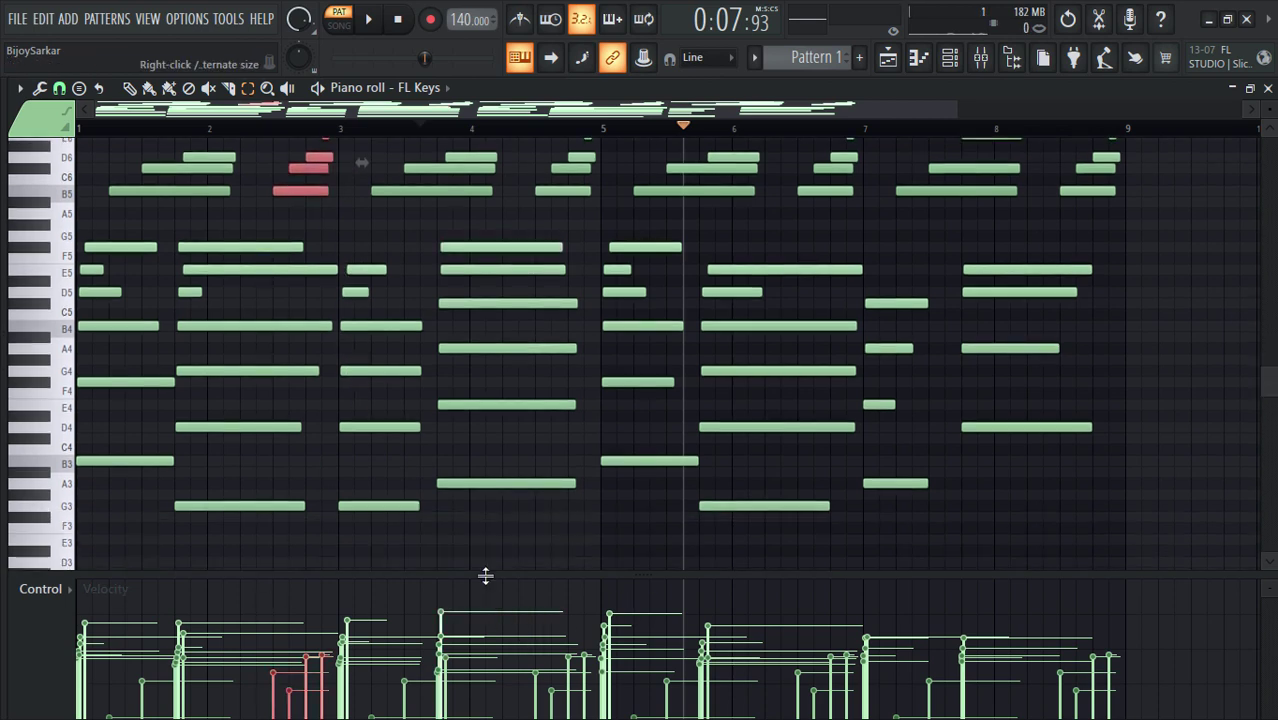
pyautogui.moveTo(485, 576); pyautogui.dragTo(510, 142)
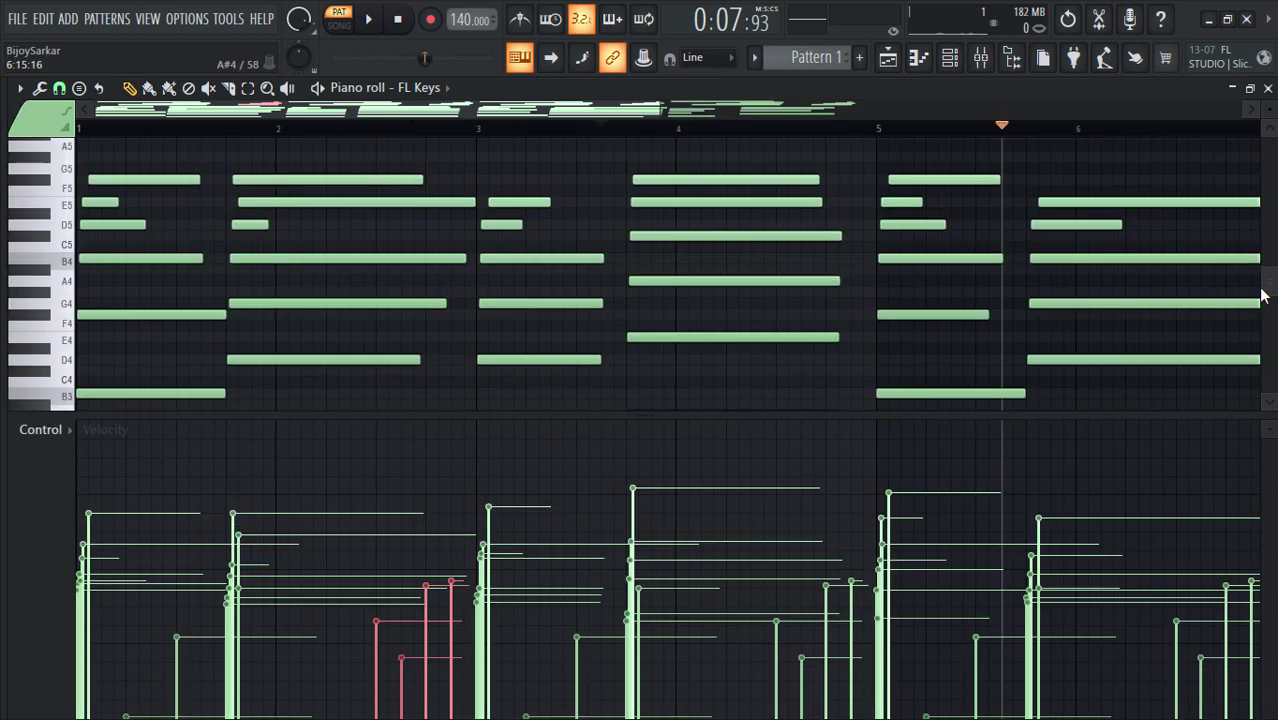
pyautogui.scroll(5, 1263, 298)
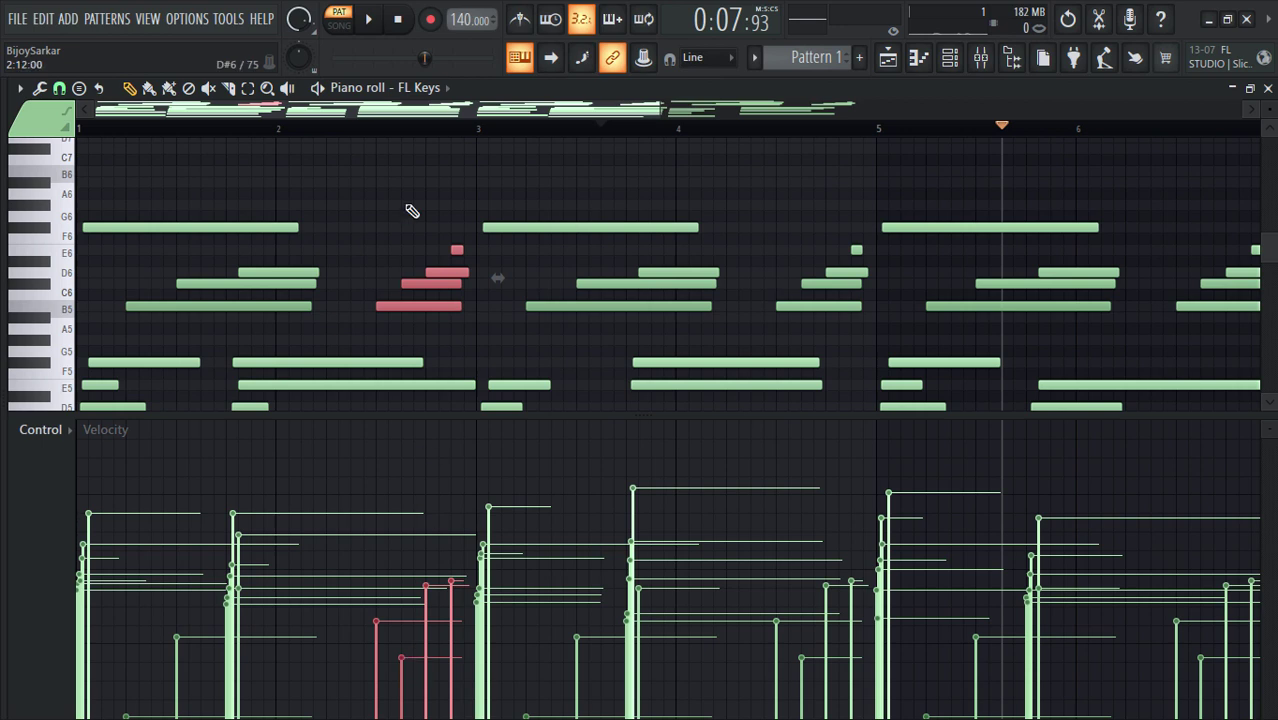
pyautogui.click(363, 128)
pyautogui.click(369, 19)
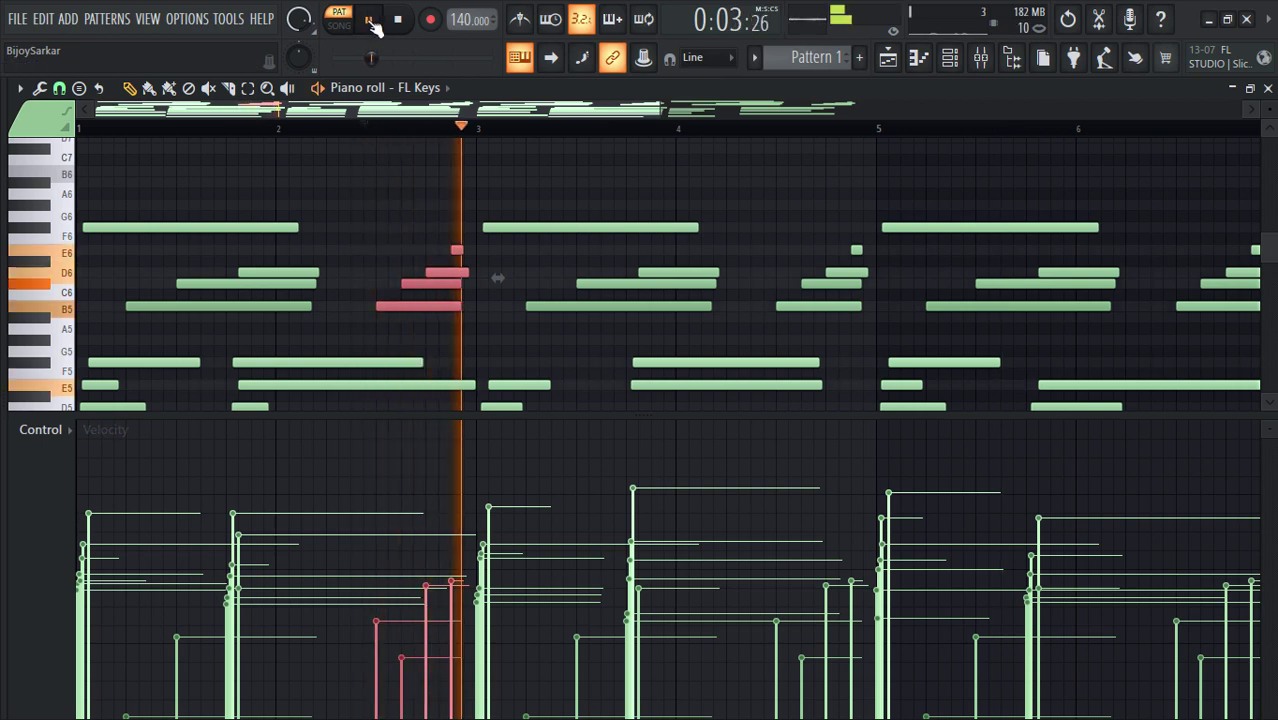
pyautogui.click(369, 19)
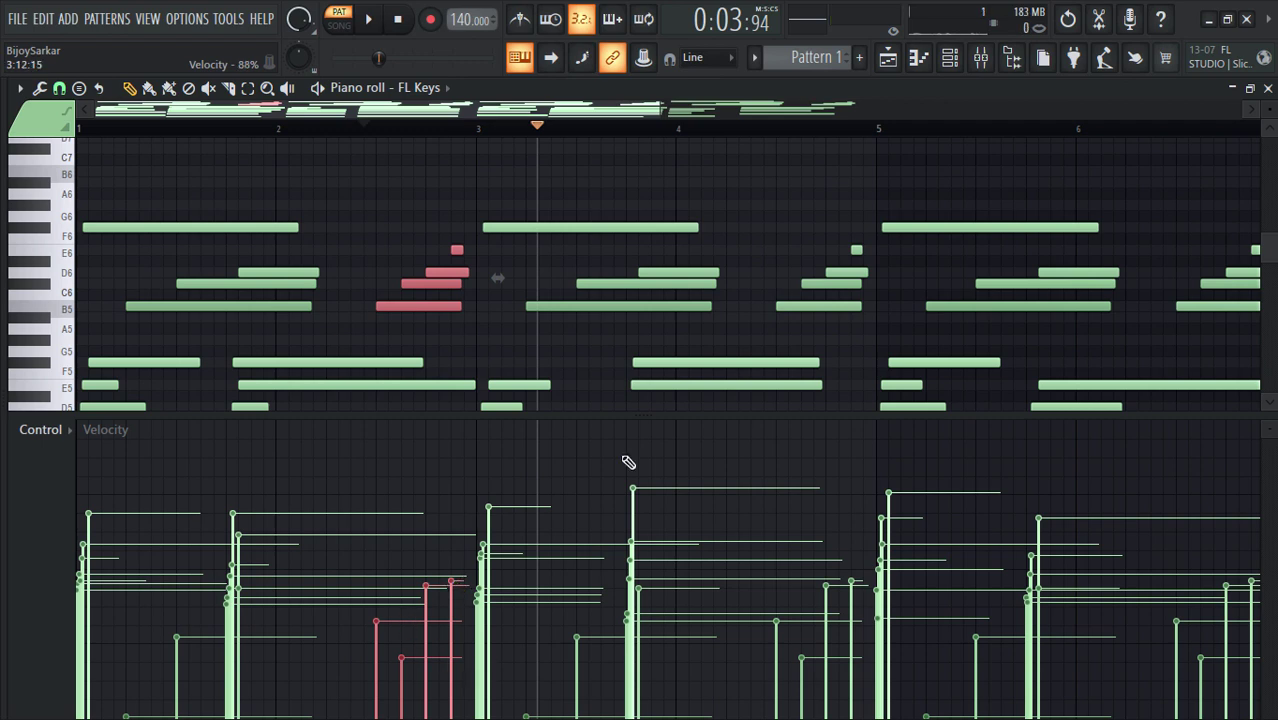
pyautogui.moveTo(628, 416); pyautogui.dragTo(600, 150)
pyautogui.scroll(3, 207, 393)
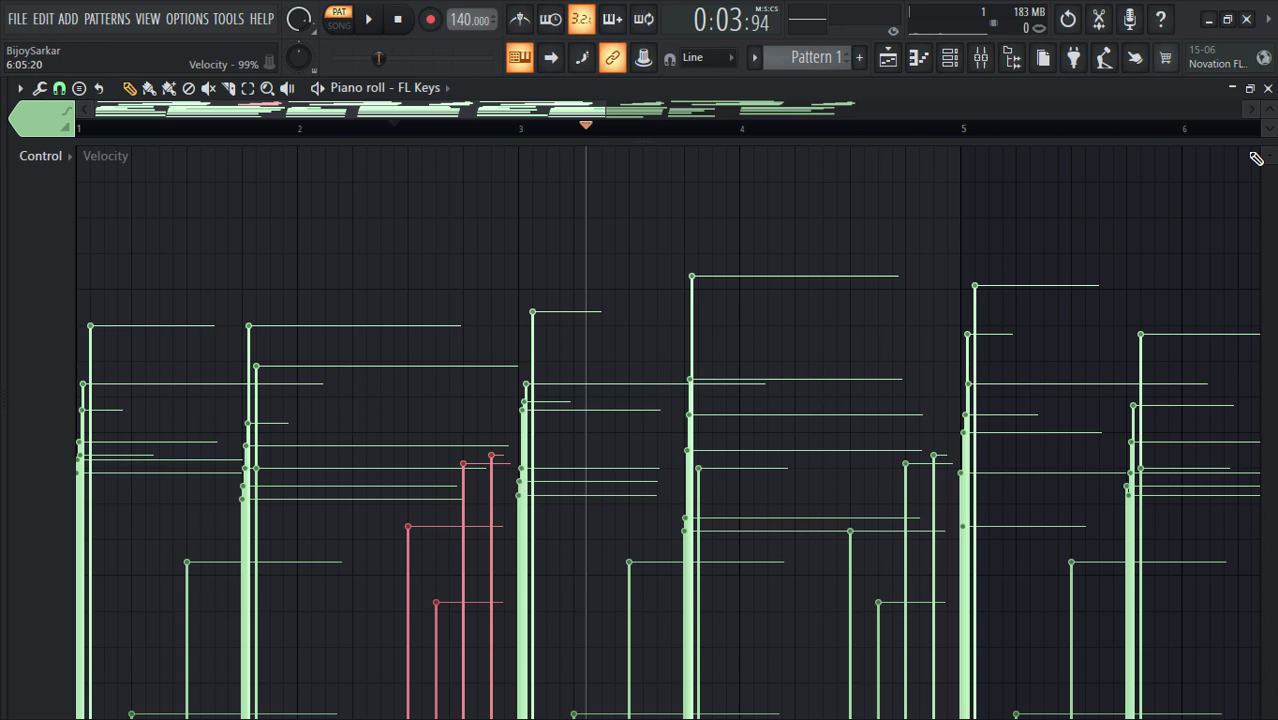
# Step: Put Pattern 1 at bar 1 of Track 1 and play it through in song mode
pyautogui.click(1268, 88)
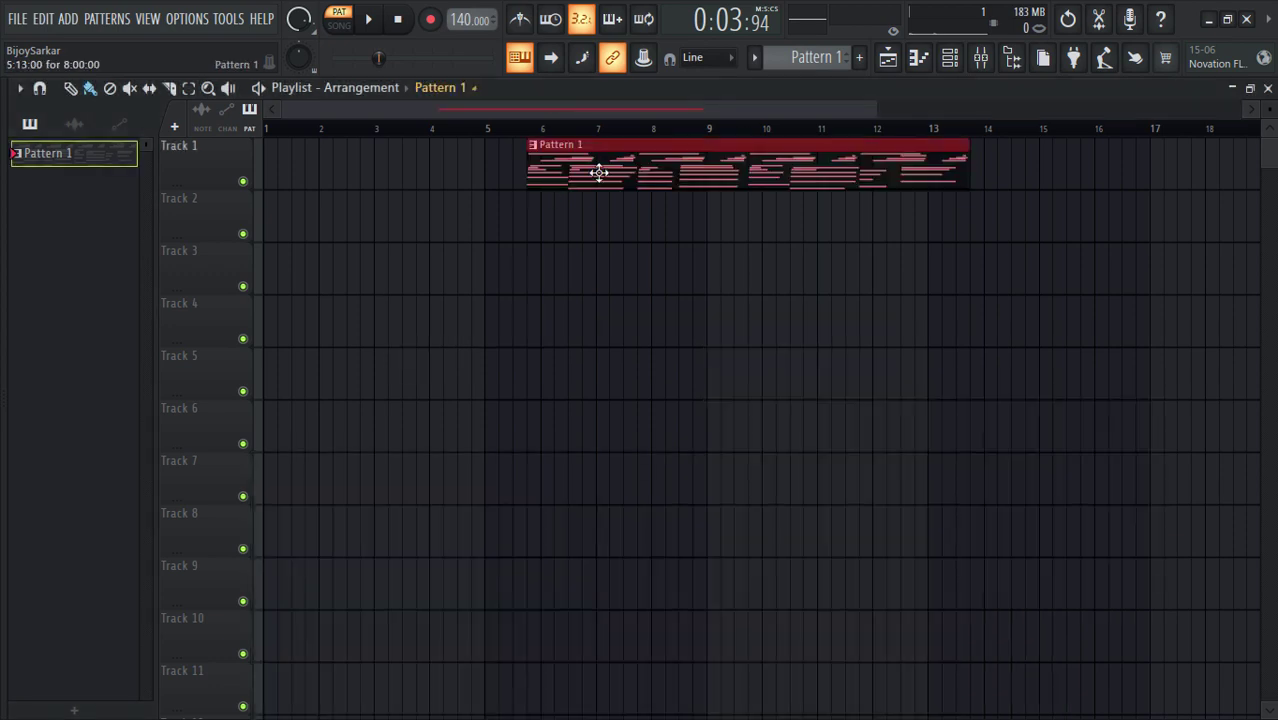
pyautogui.moveTo(599, 165); pyautogui.dragTo(167, 160)
pyautogui.press('F6')
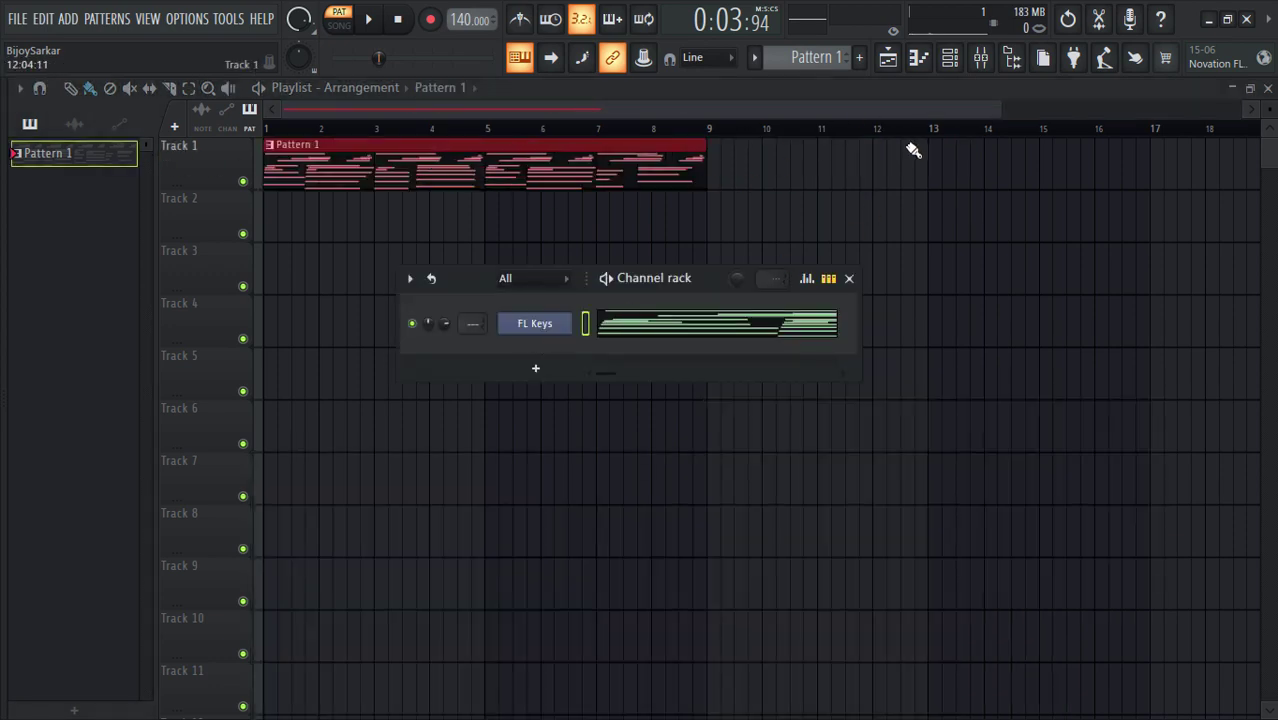
pyautogui.click(984, 64)
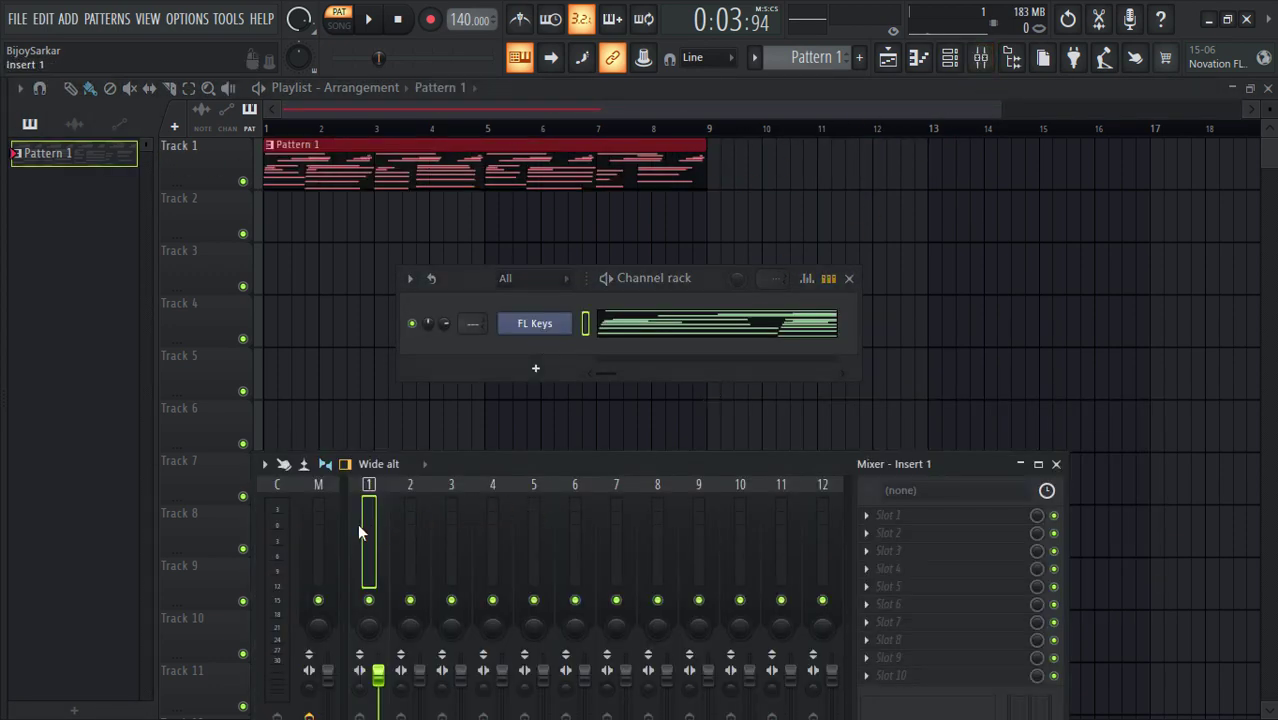
pyautogui.click(374, 20)
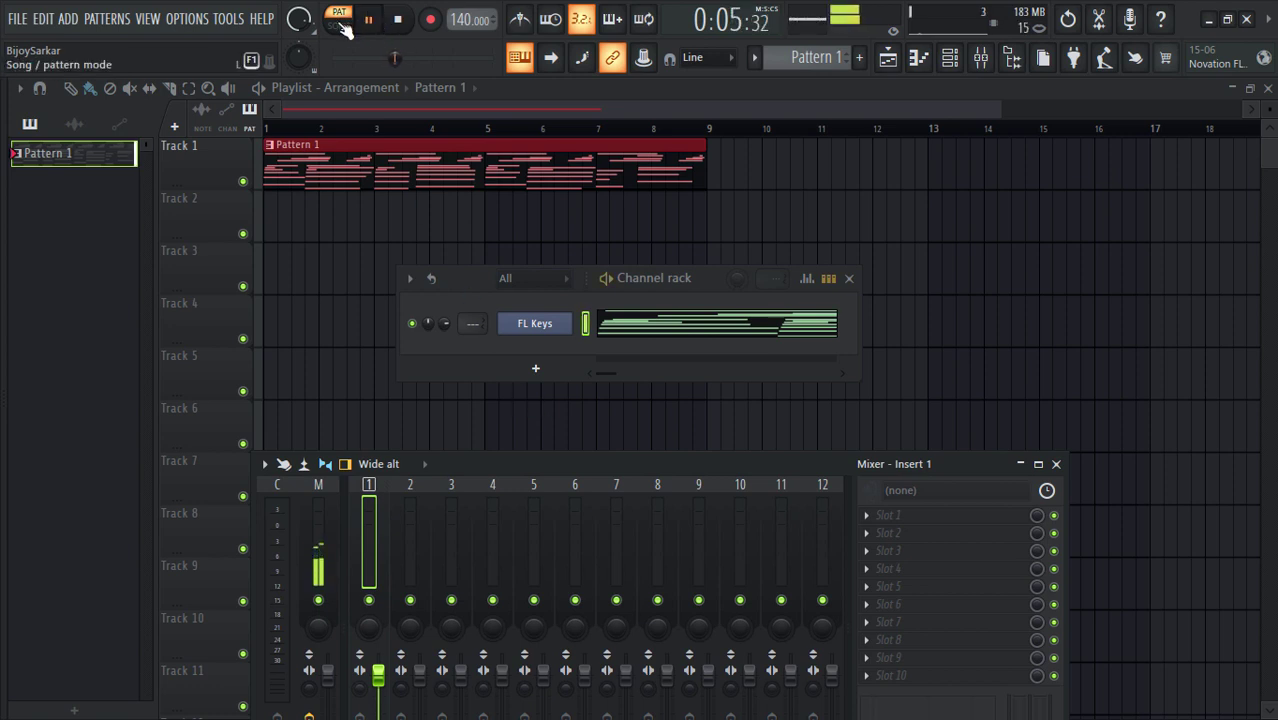
pyautogui.click(339, 25)
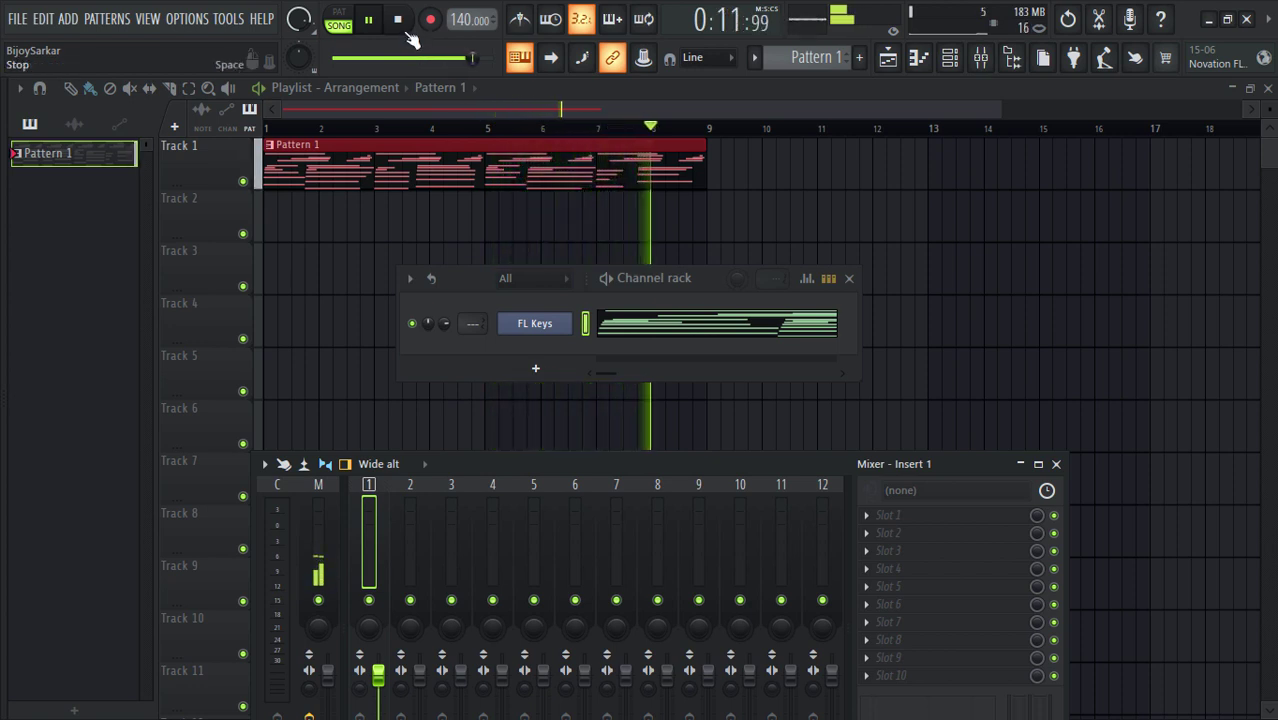
pyautogui.click(401, 19)
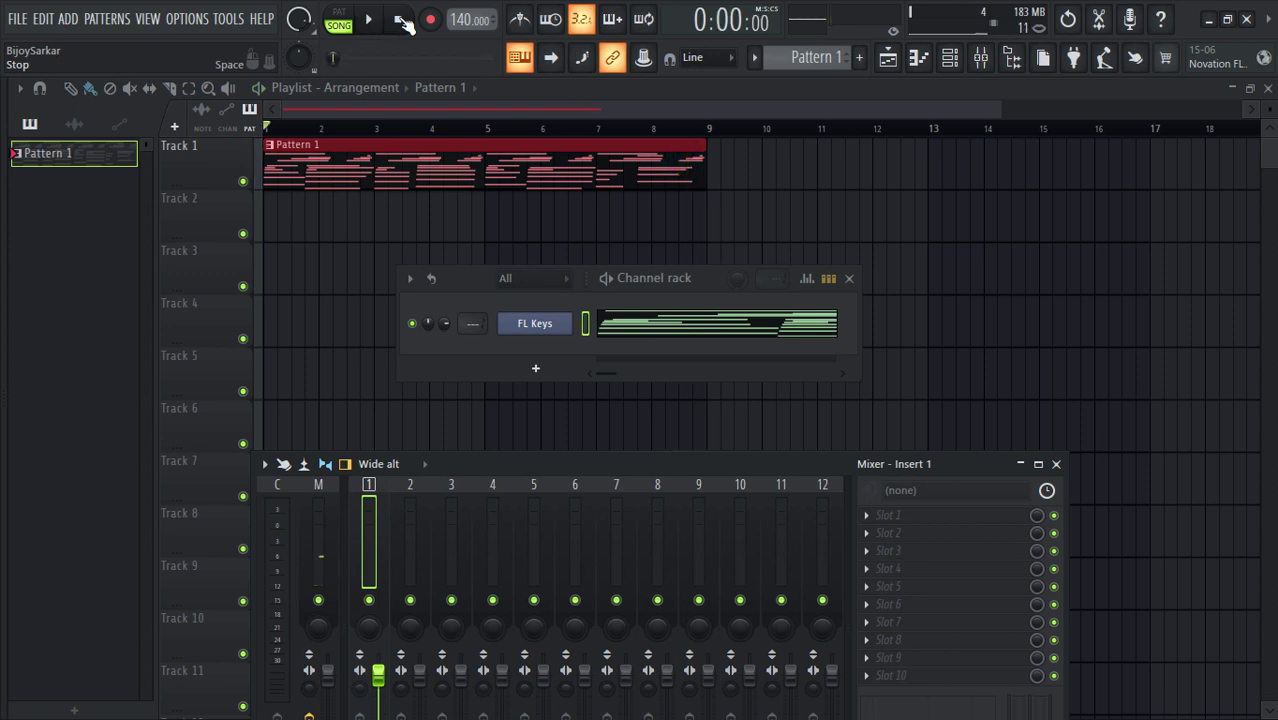
# Step: Replace the FL Keys channel's instrument with Creepy Piano
pyautogui.rightClick(535, 328)
pyautogui.moveTo(608, 458)
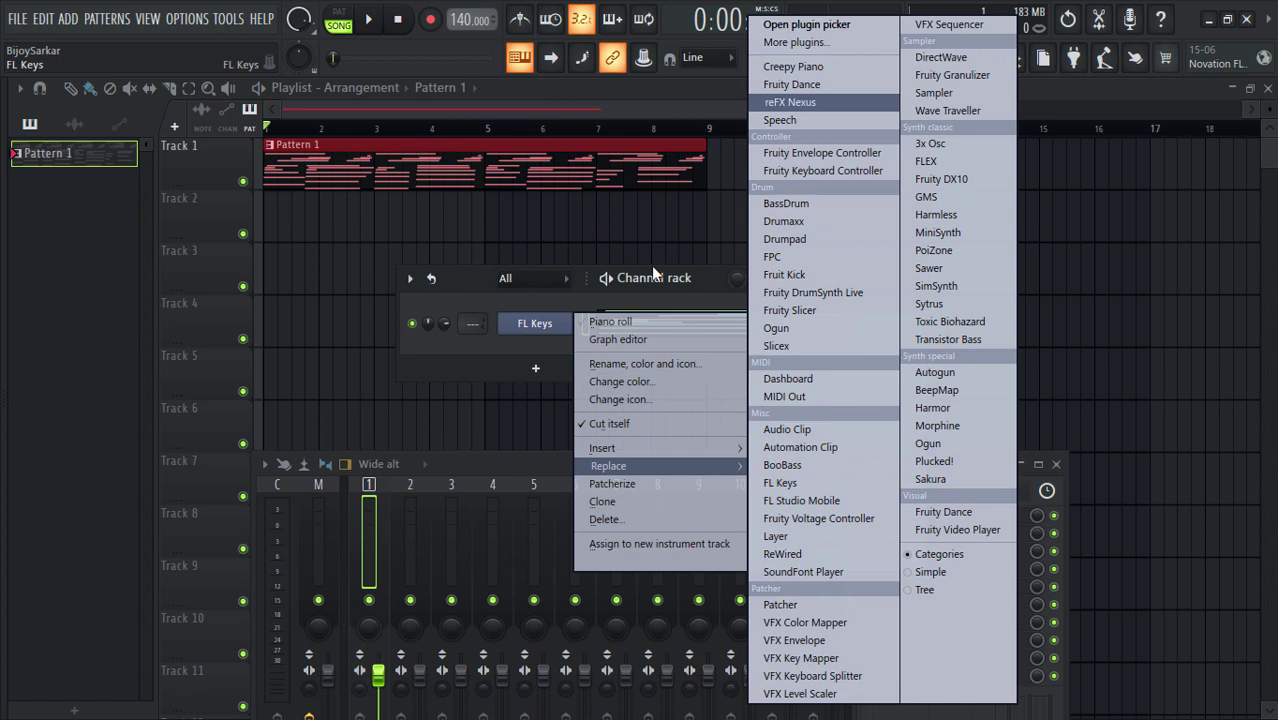
pyautogui.click(819, 68)
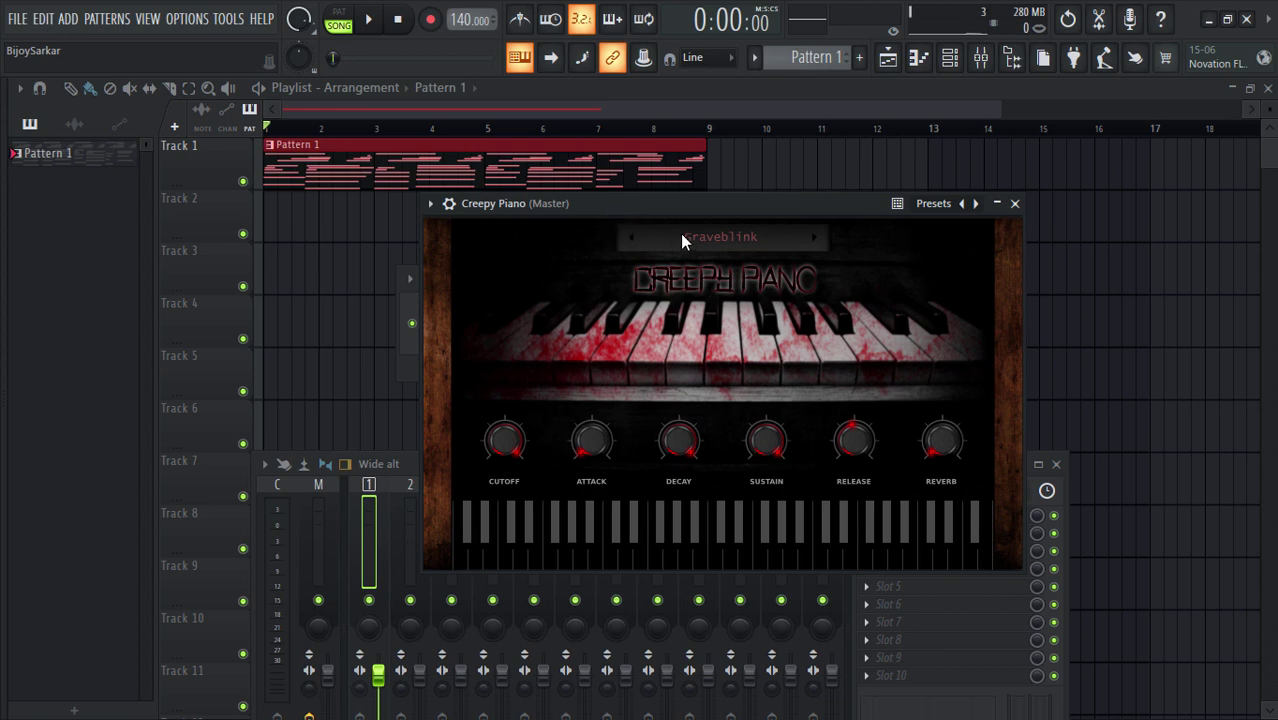
# Step: Load the Coffinrot preset and play the song with it, then pause
pyautogui.click(691, 238)
pyautogui.click(588, 334)
pyautogui.click(368, 20)
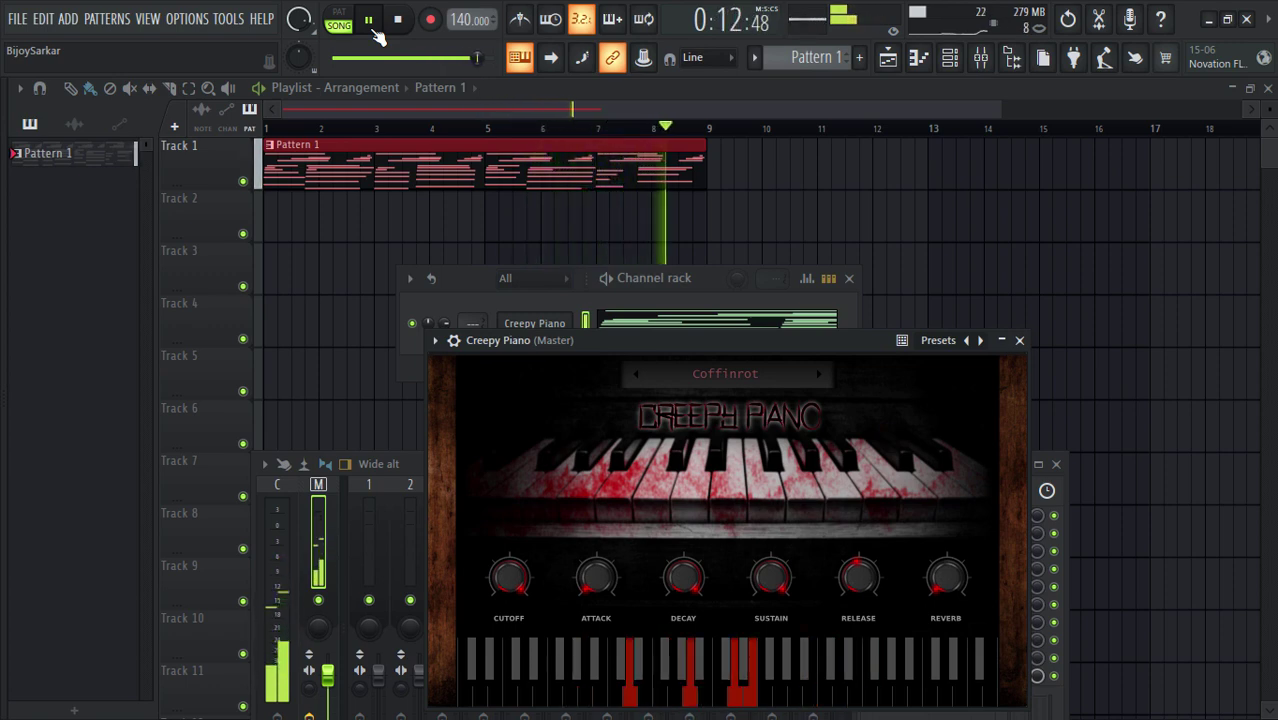
pyautogui.press('space')
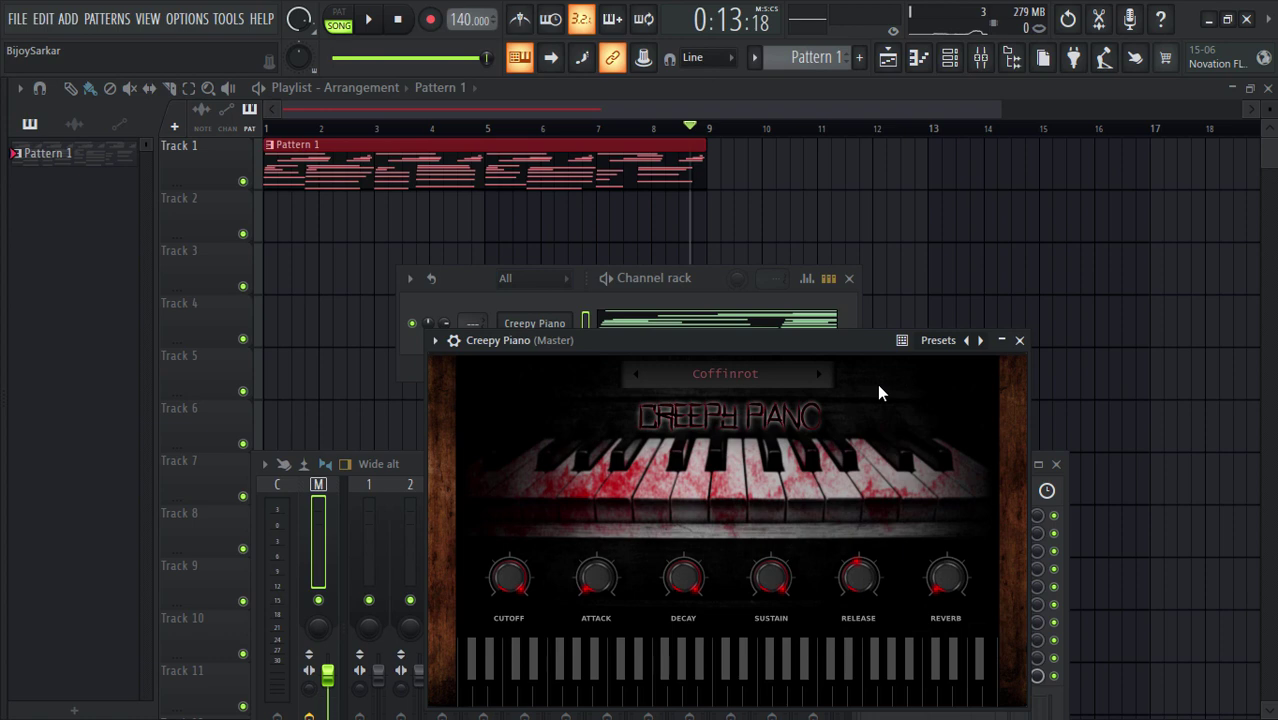
# Step: Close the Creepy Piano window and load Unison Zen Master into the Master's FX Slot 1, moving its window right
pyautogui.moveTo(876, 339); pyautogui.dragTo(905, 448)
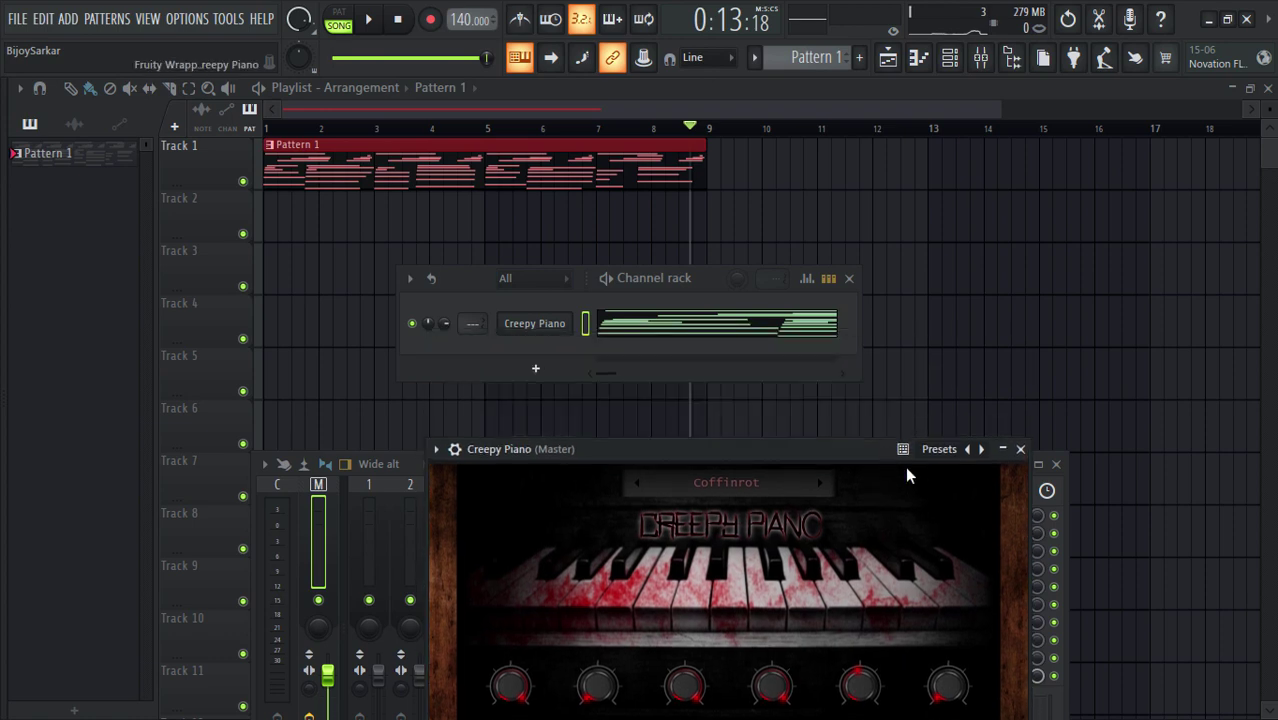
pyautogui.click(1020, 449)
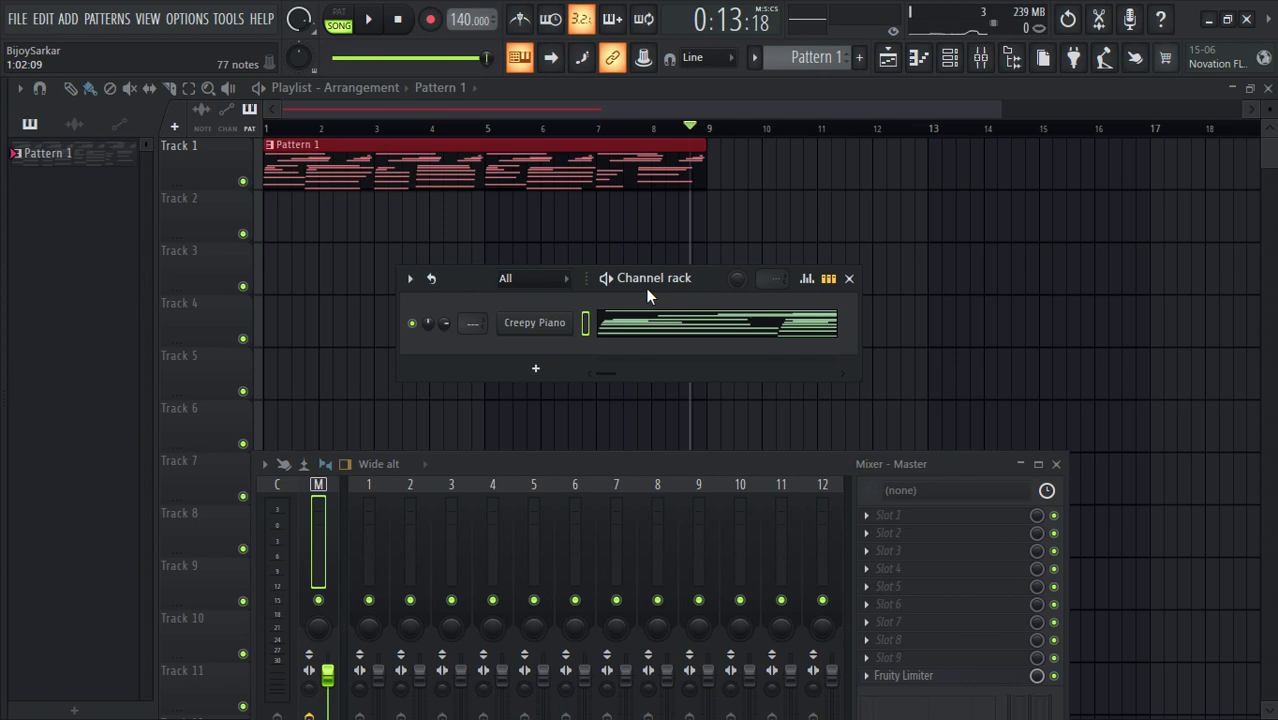
pyautogui.click(868, 524)
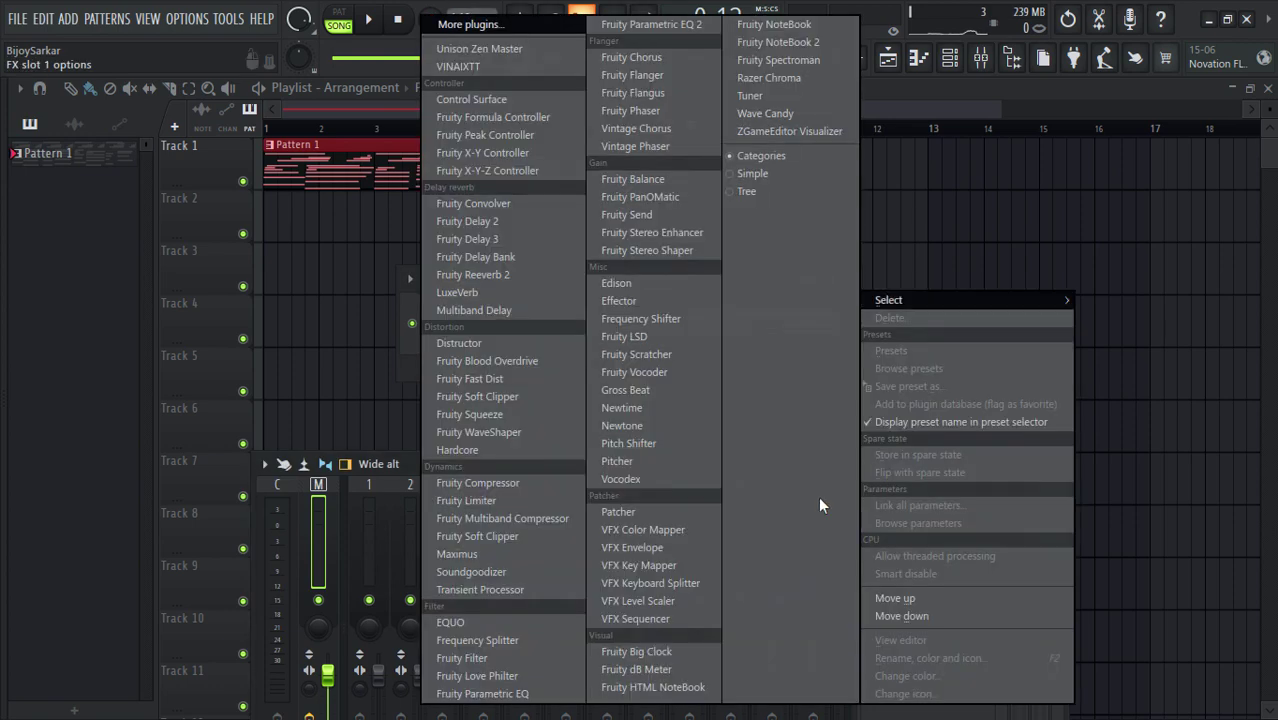
pyautogui.click(500, 48)
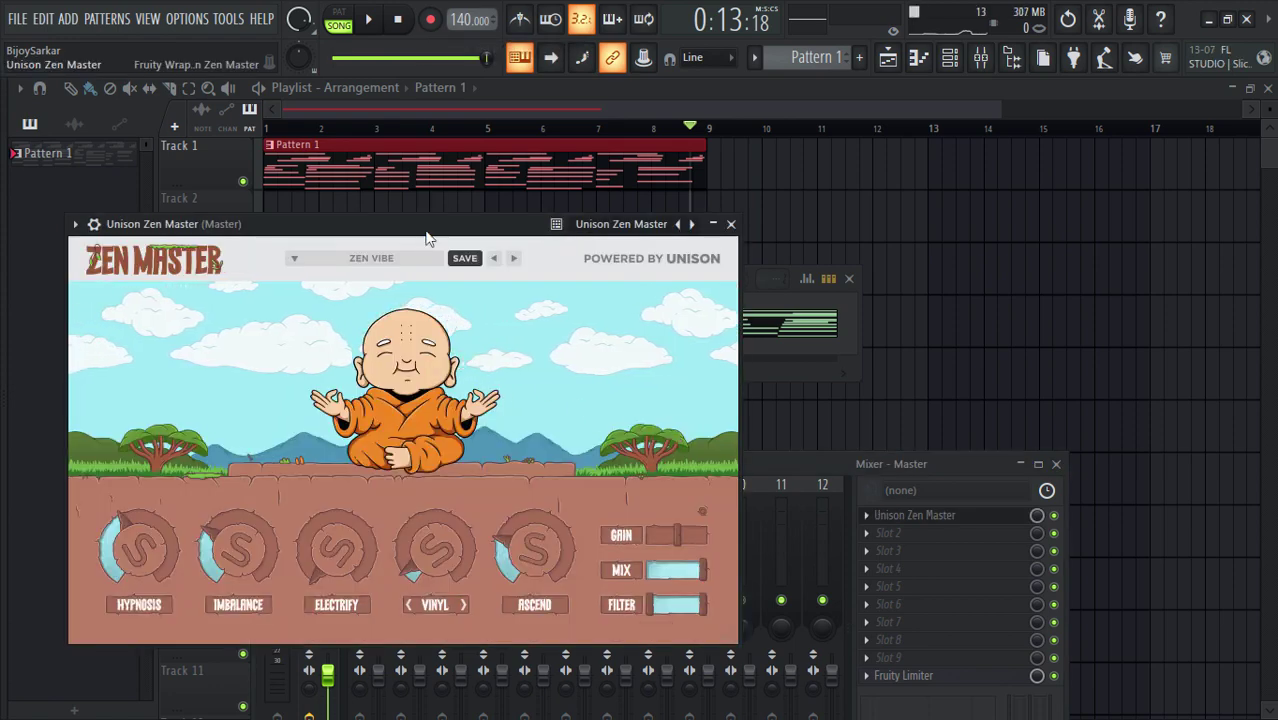
pyautogui.moveTo(425, 234); pyautogui.dragTo(905, 217)
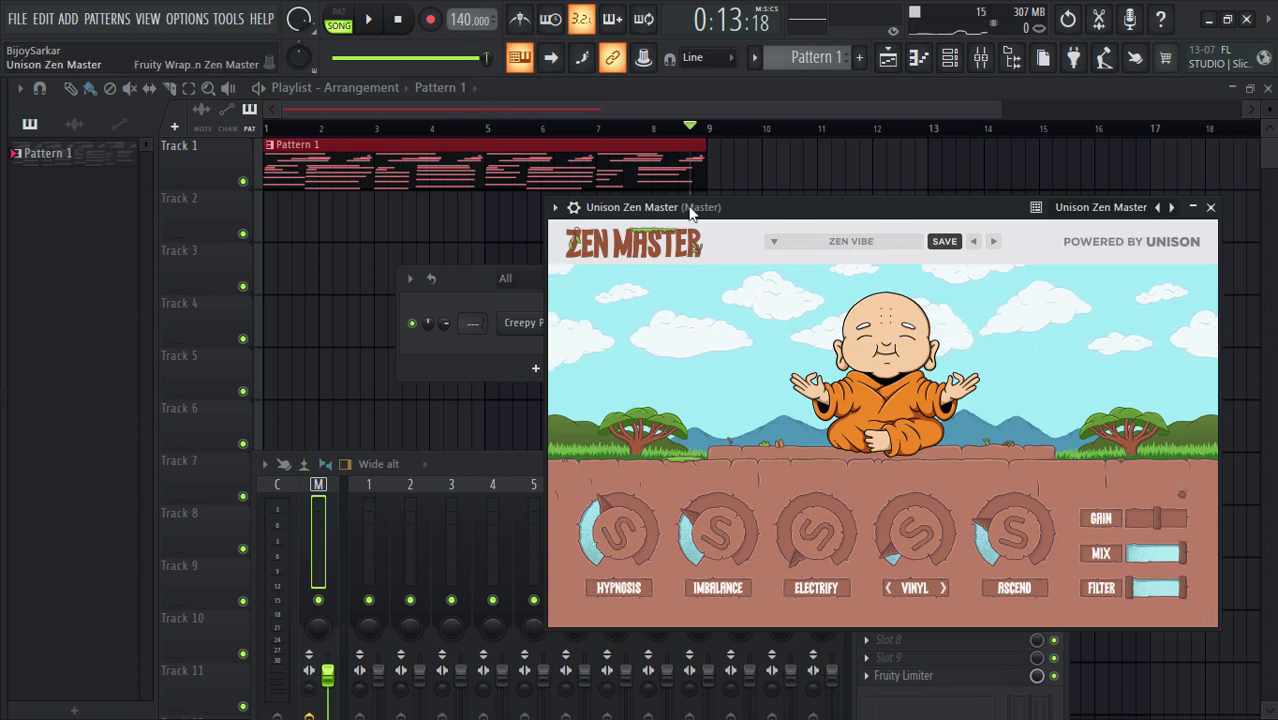
# Step: Play the song while stepping Zen Master presets from ZEN VIBE through AWAKEN, MOON FACED and others to ZAZEN, then stop
pyautogui.click(369, 19)
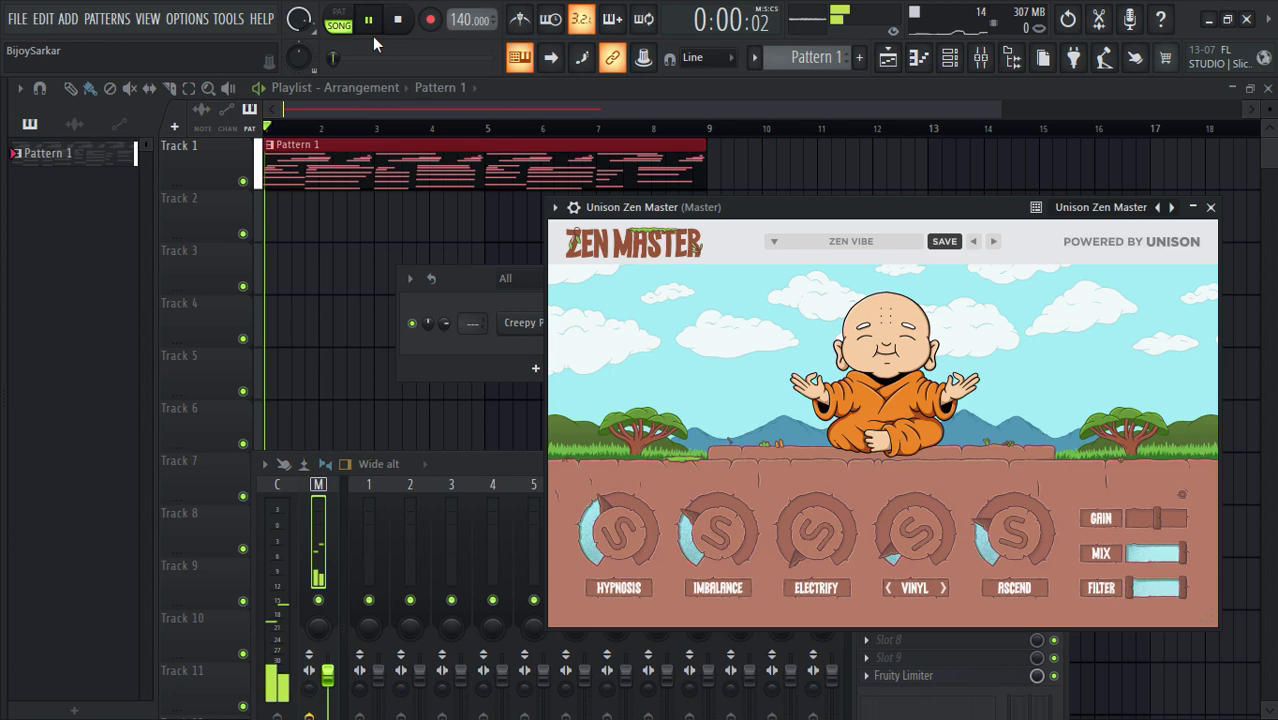
pyautogui.click(993, 243)
pyautogui.click(993, 243)
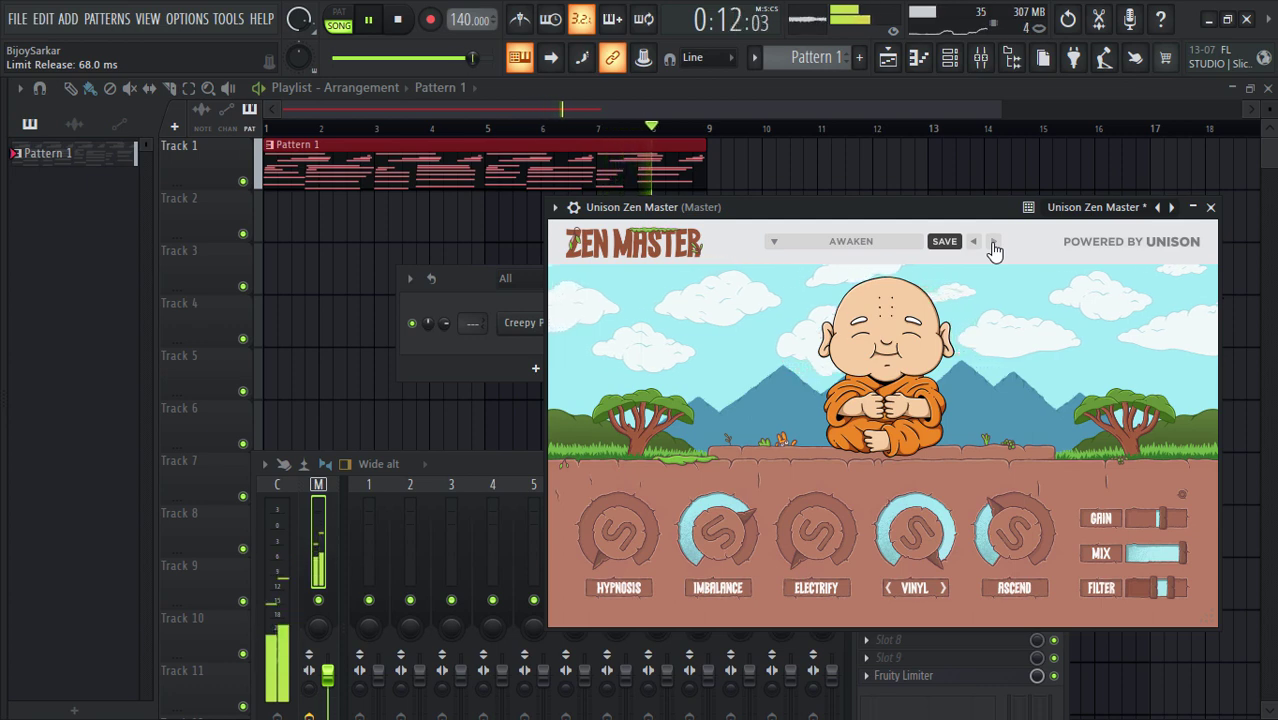
pyautogui.click(993, 244)
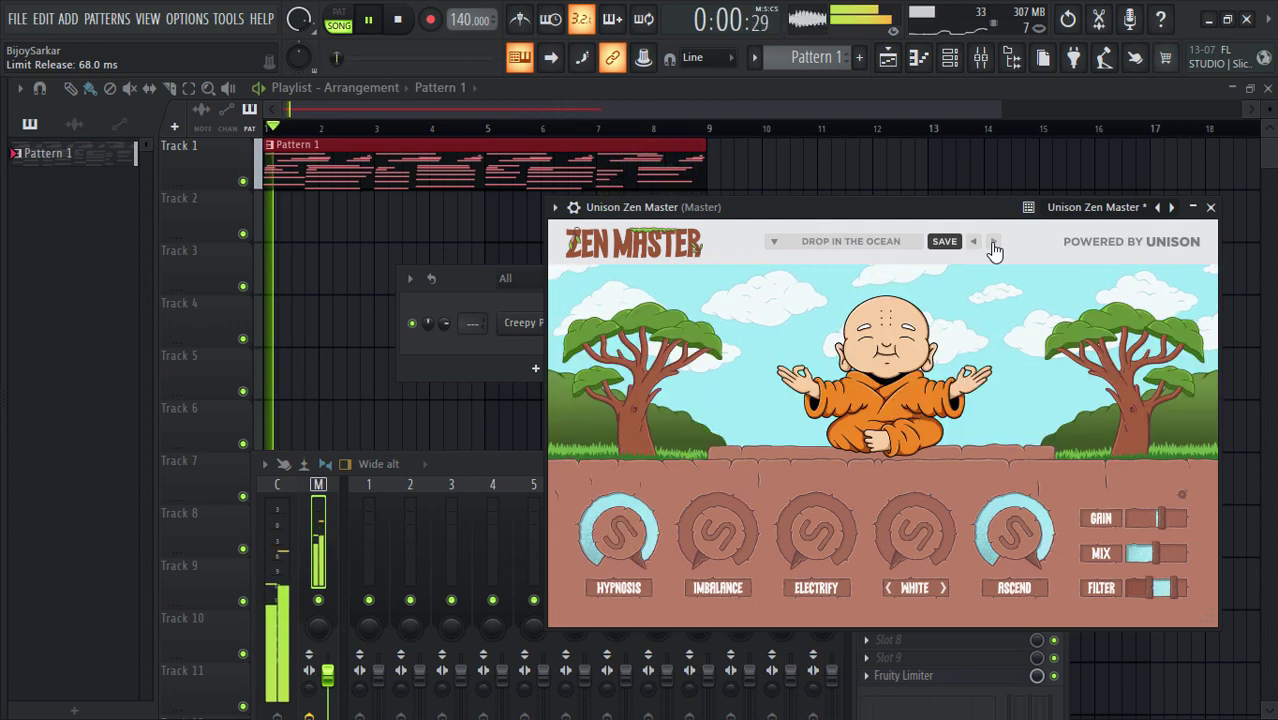
pyautogui.click(994, 246)
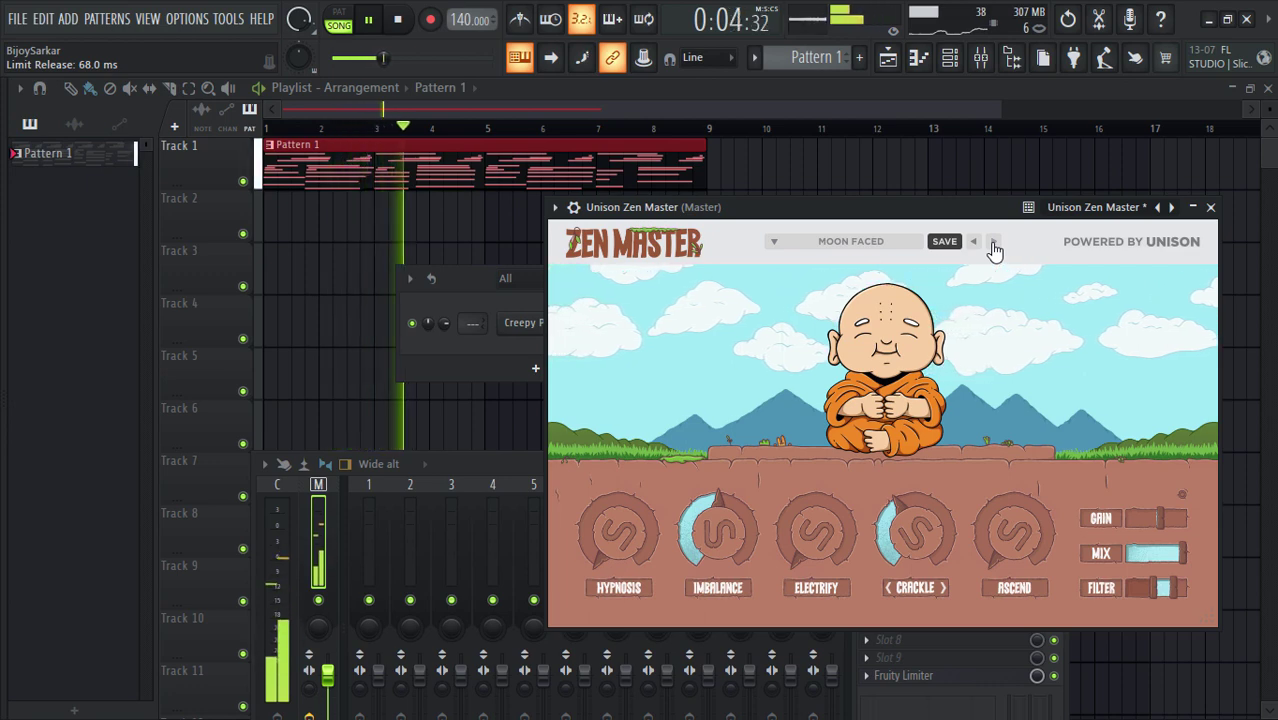
pyautogui.click(994, 246)
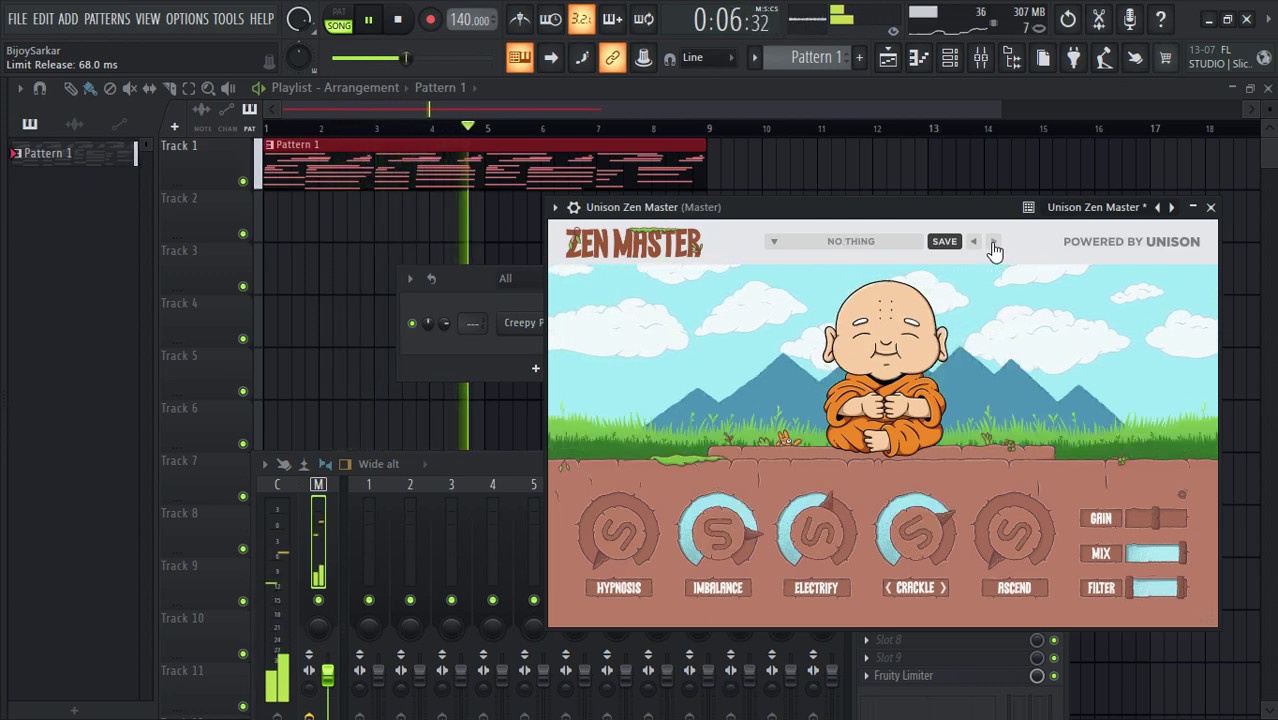
pyautogui.click(994, 246)
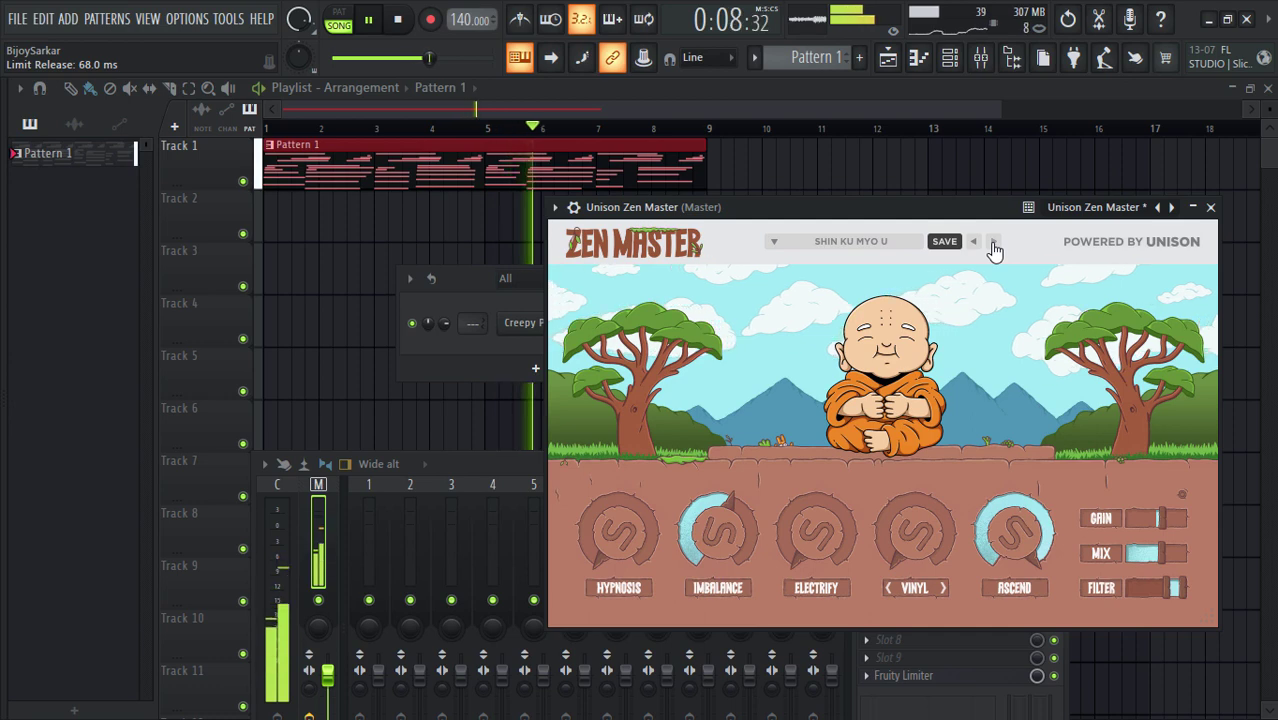
pyautogui.click(994, 246)
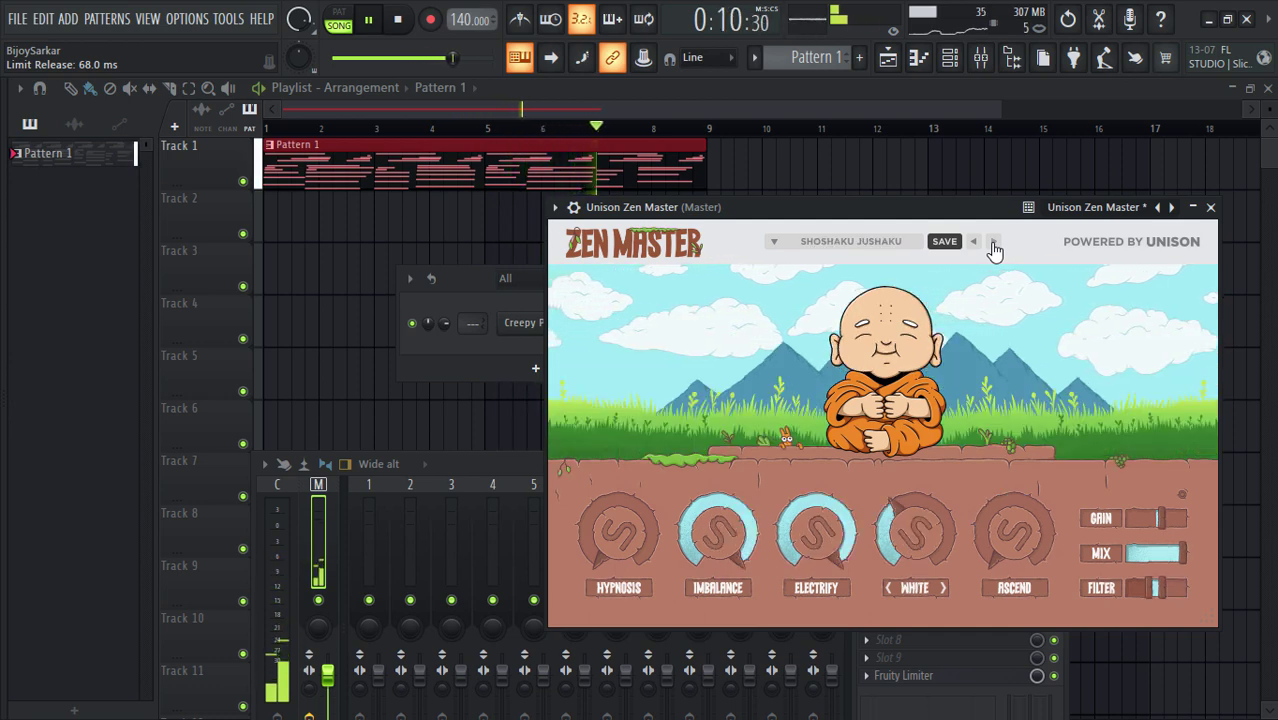
pyautogui.click(994, 246)
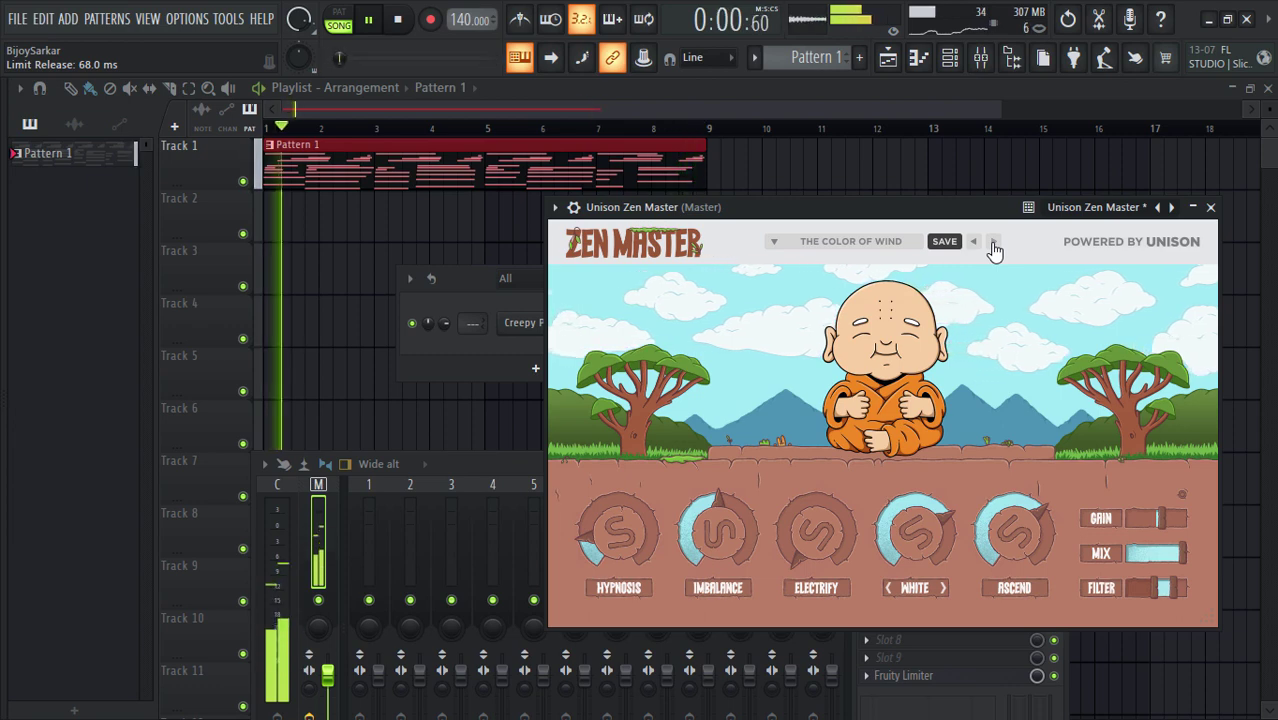
pyautogui.click(994, 246)
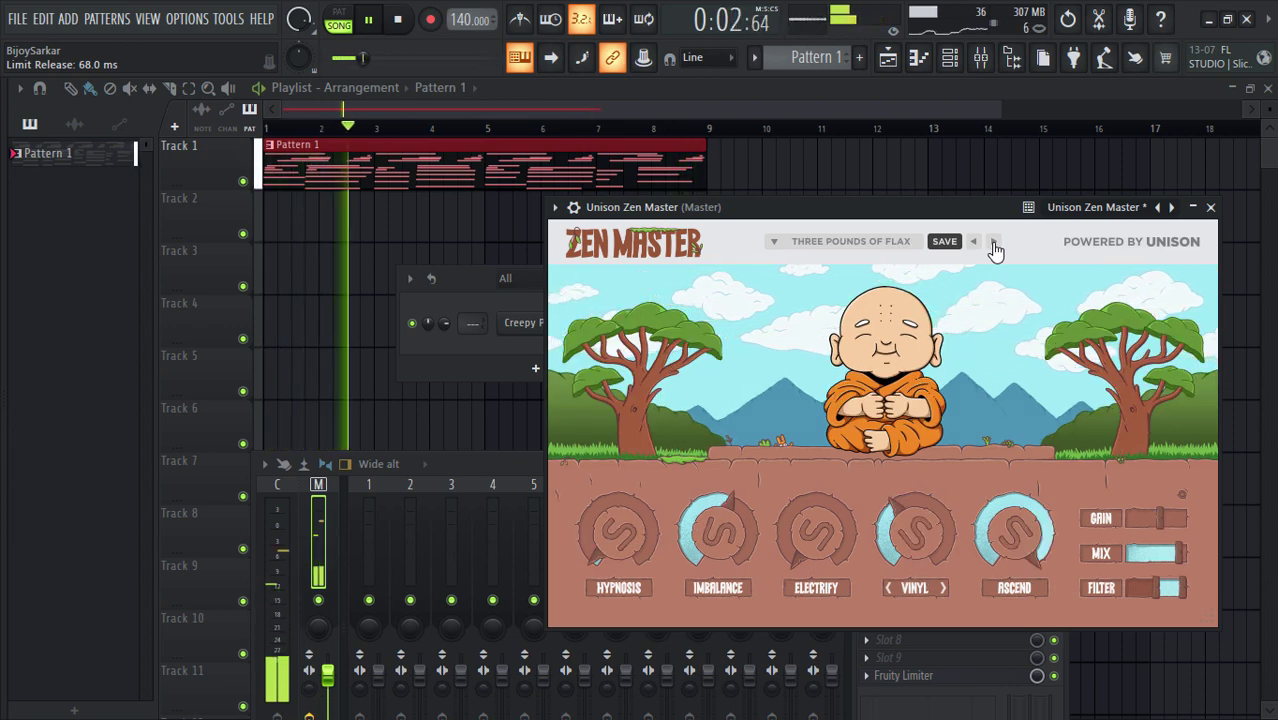
pyautogui.click(994, 246)
pyautogui.click(408, 20)
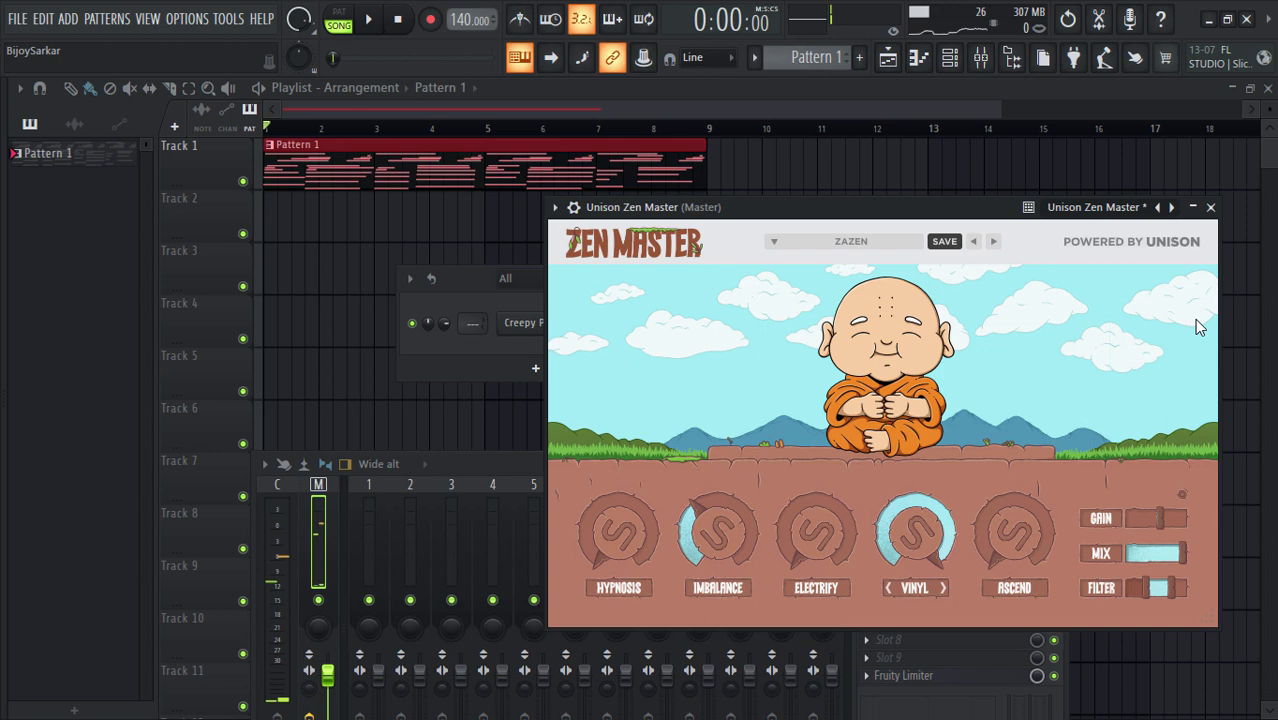
# Step: Close the Zen Master window and bring the Channel rack back over the playlist
pyautogui.click(1210, 207)
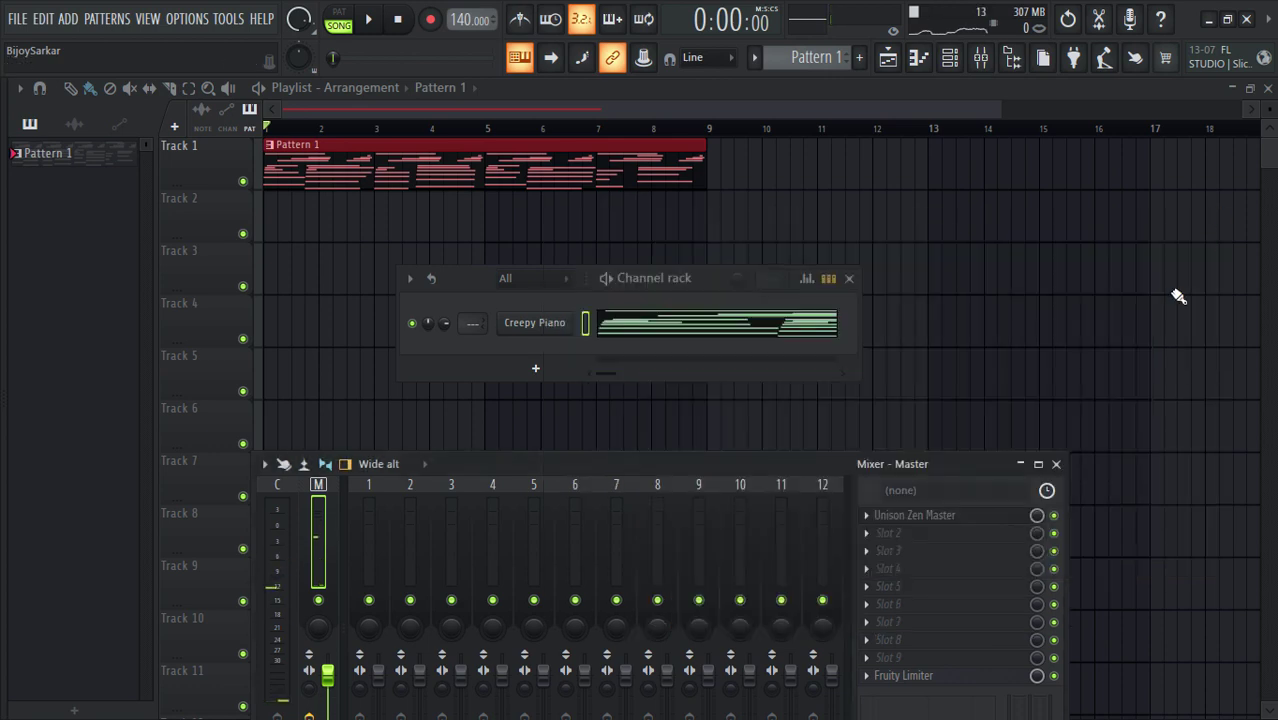
pyautogui.click(866, 517)
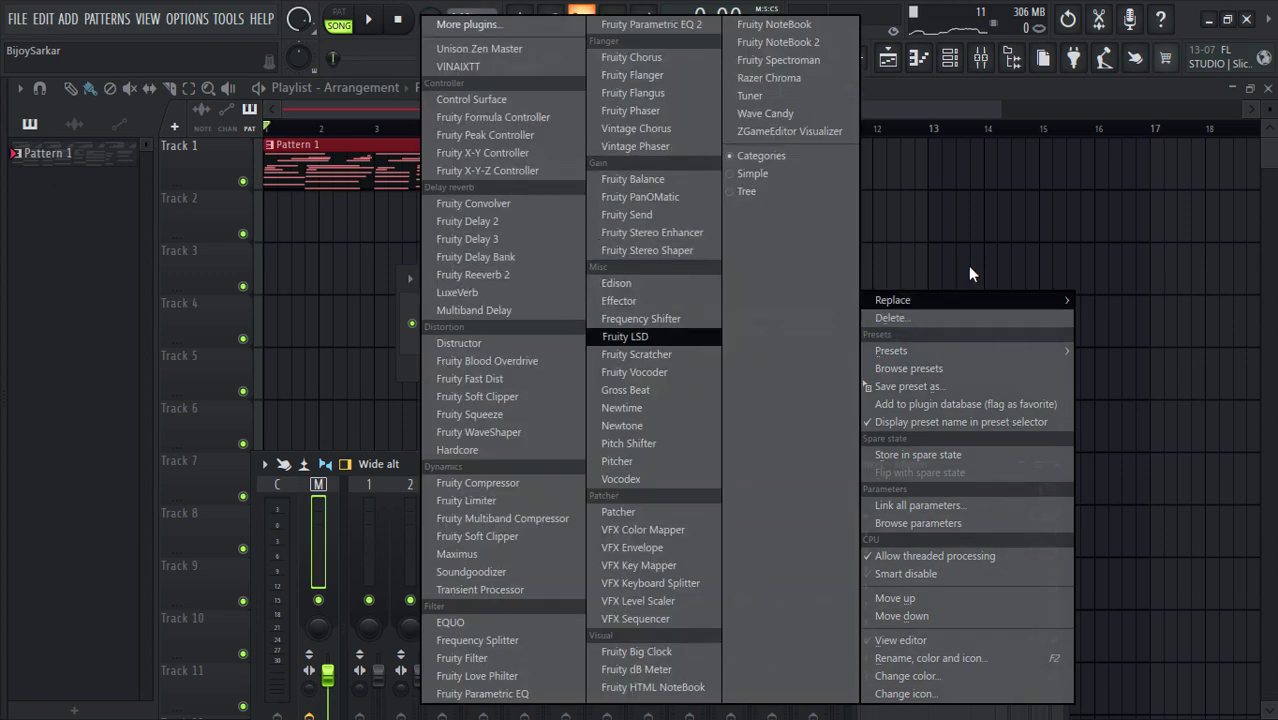
pyautogui.click(934, 112)
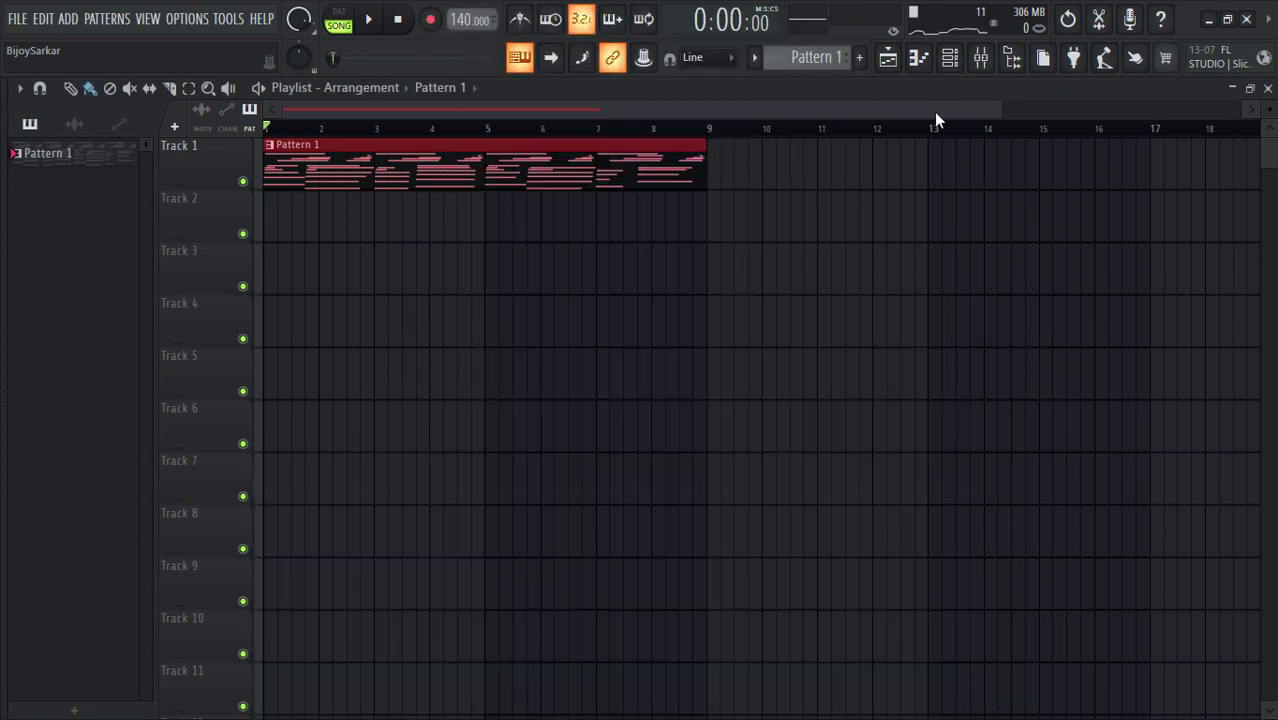
pyautogui.click(948, 60)
# Step: Open the Creepy Piano channel in the Piano roll and zoom out to view the melody notes
pyautogui.rightClick(550, 327)
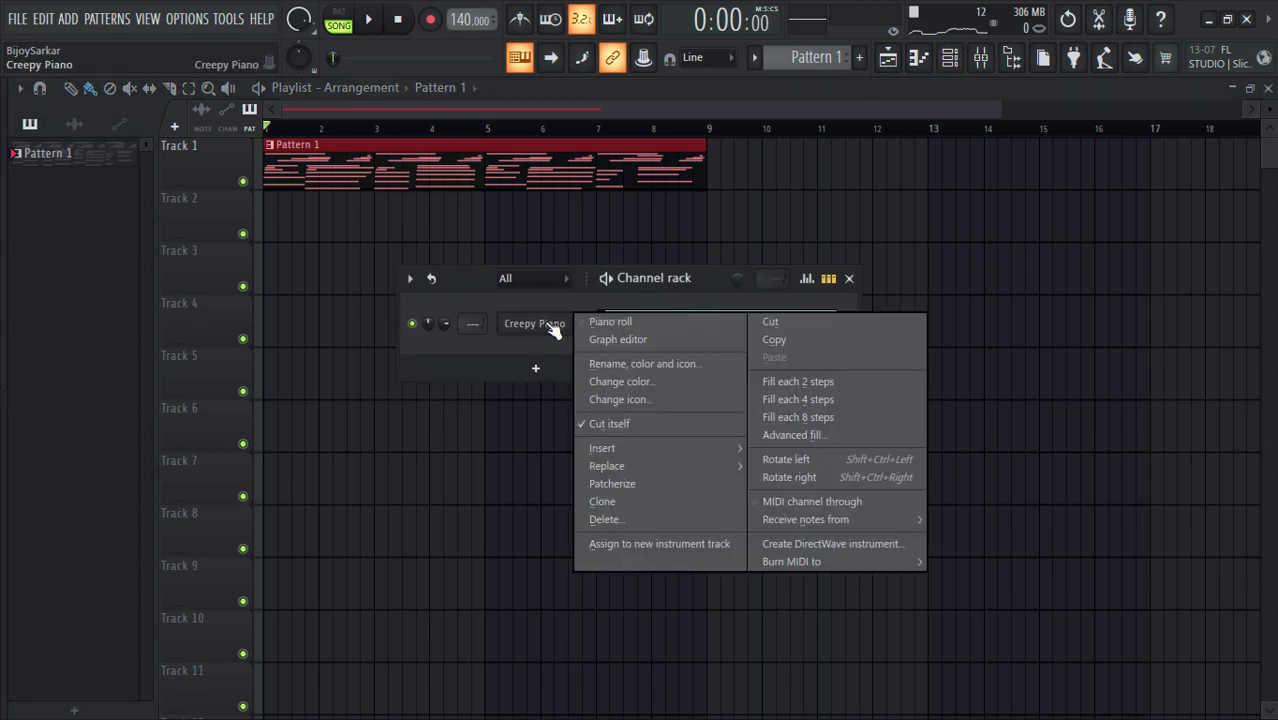
pyautogui.click(620, 321)
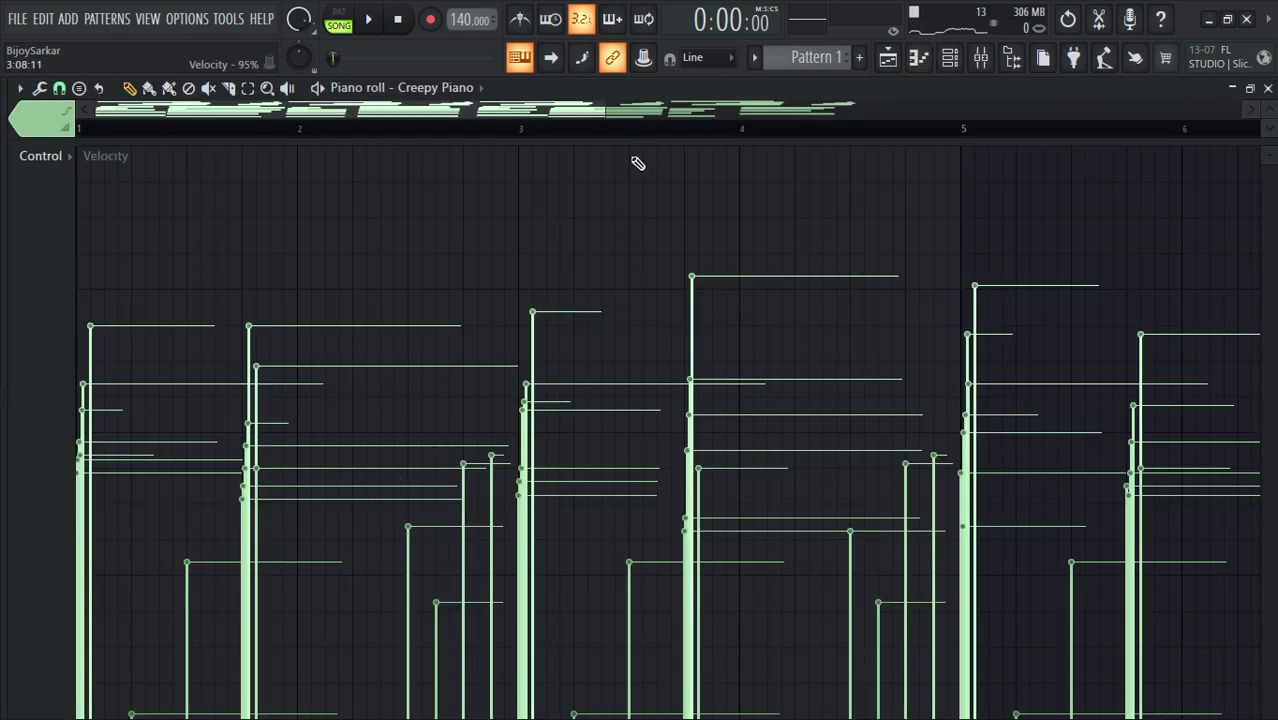
pyautogui.scroll(-3, 639, 143)
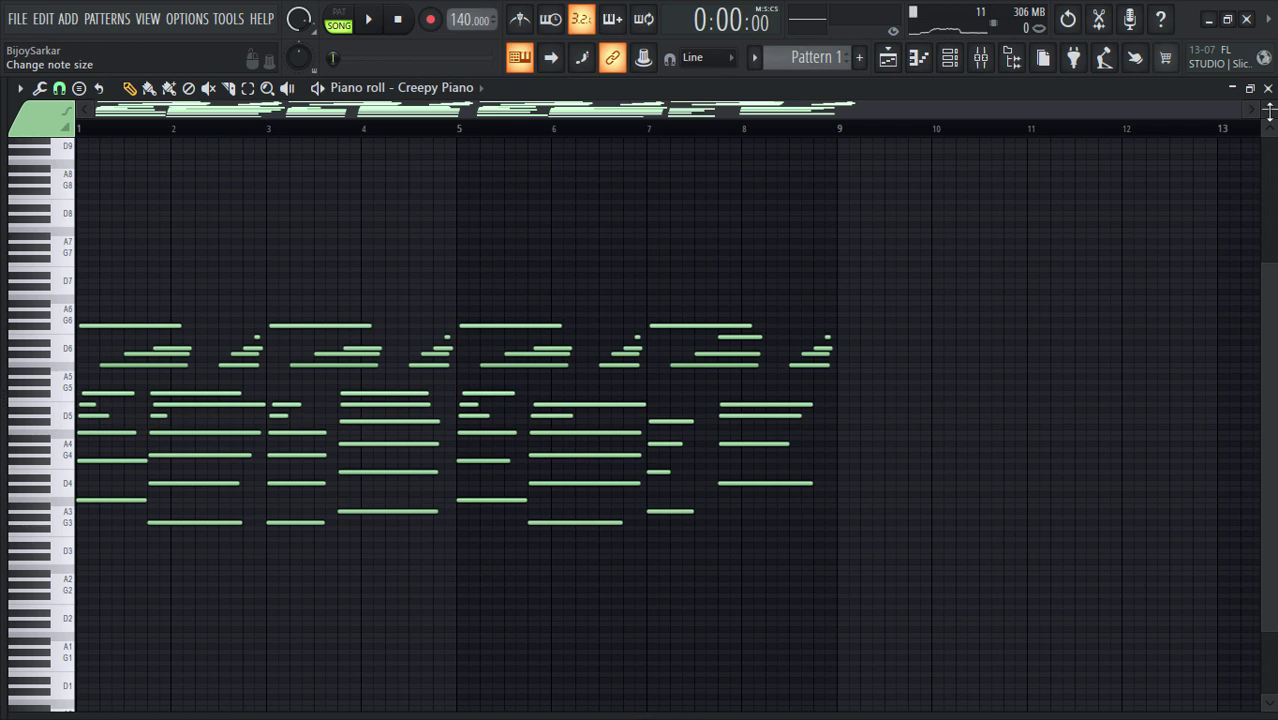
pyautogui.click(1268, 89)
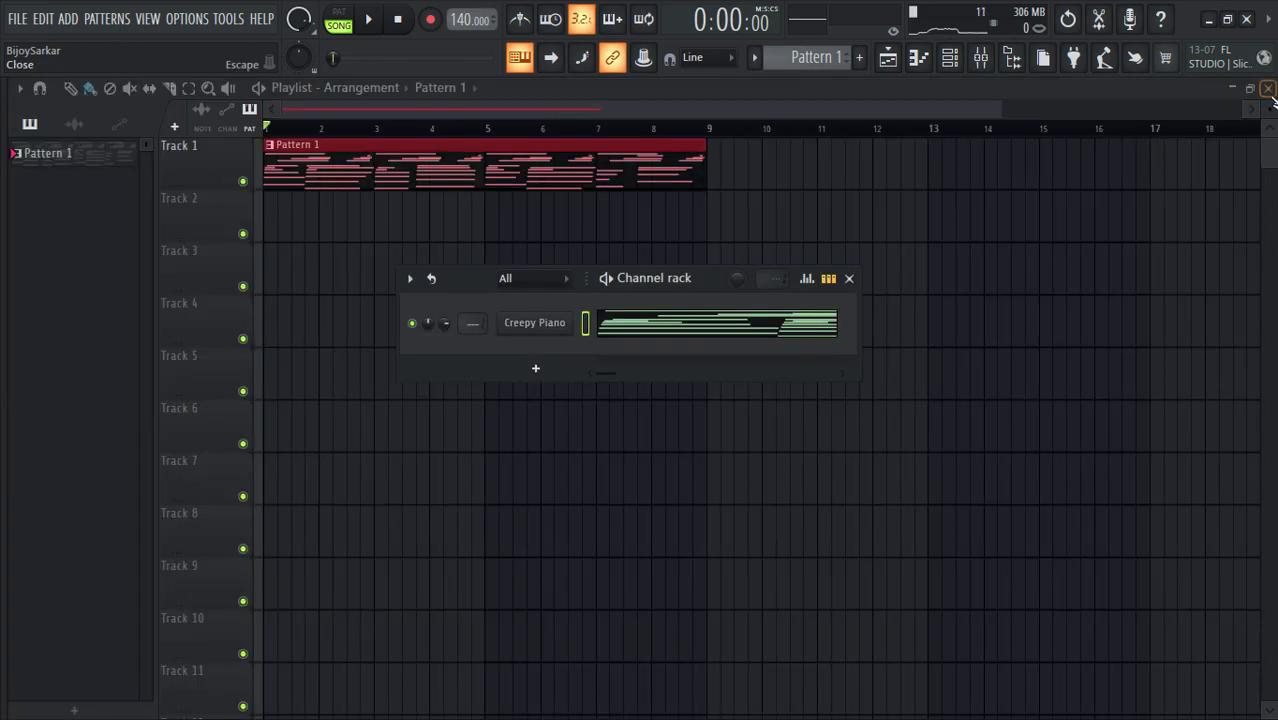